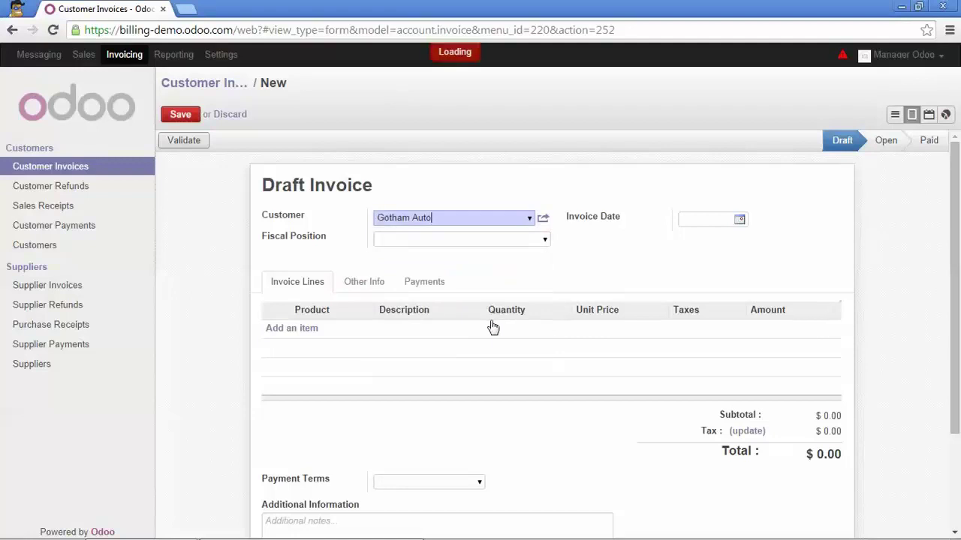
# - Choose Normal Taxes as the fiscal position on Gotham Auto's draft invoice
pyautogui.click(545, 241)
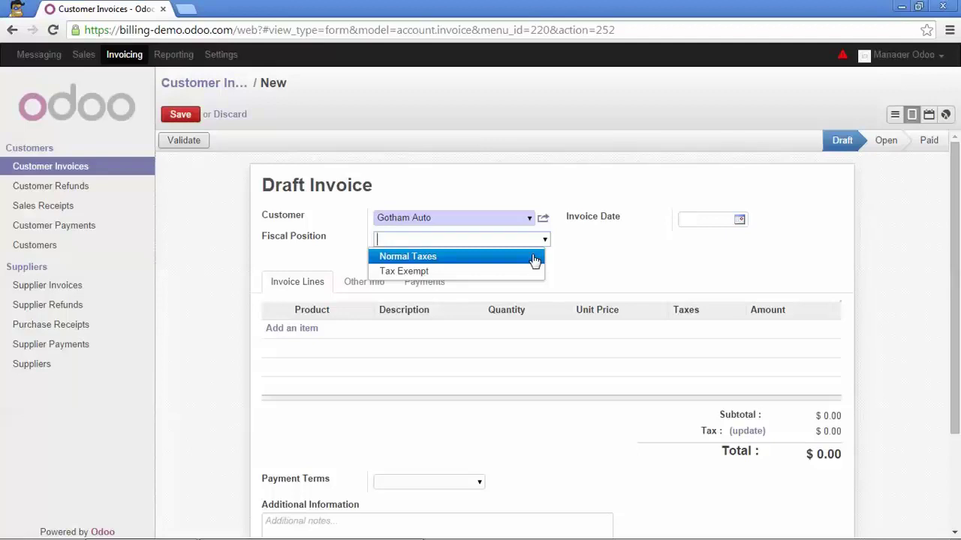
pyautogui.click(535, 259)
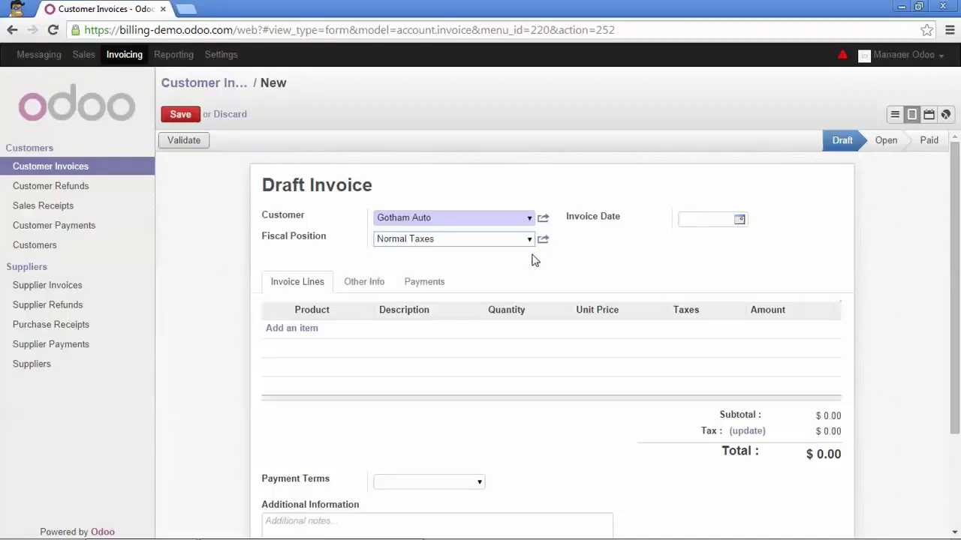
# - Add an invoice line for Web & eCommerce Unlimited Assistance priced at 99.00
pyautogui.click(295, 330)
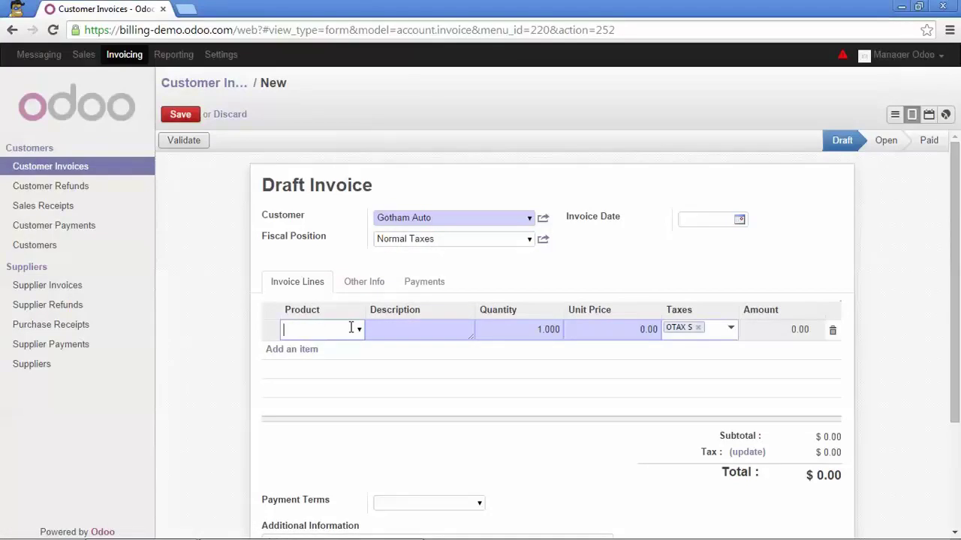
pyautogui.write('web')
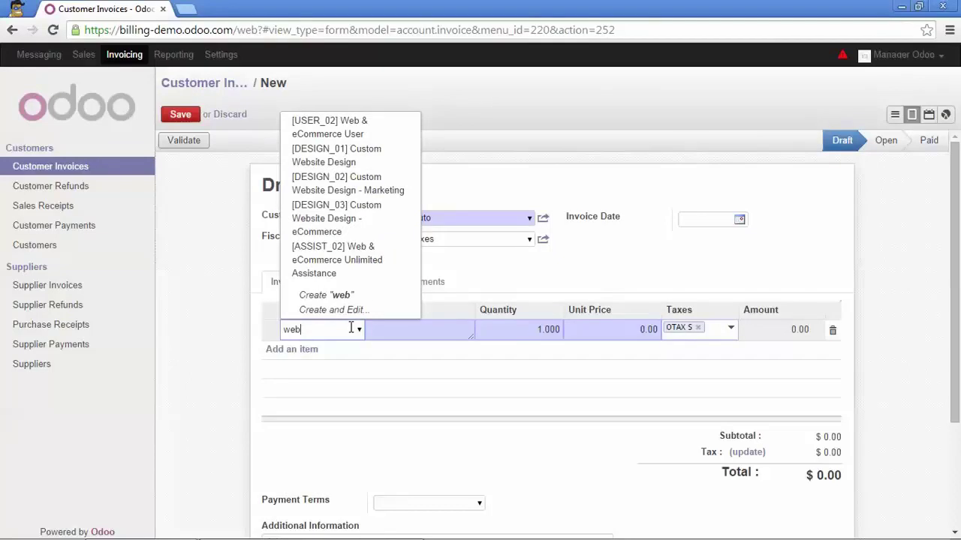
pyautogui.click(364, 260)
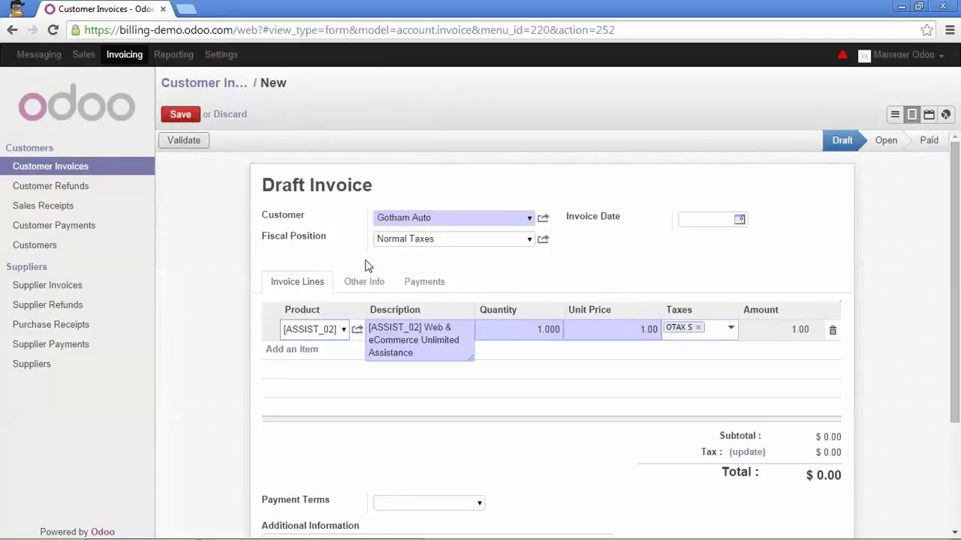
pyautogui.click(646, 329)
pyautogui.doubleClick(645, 329)
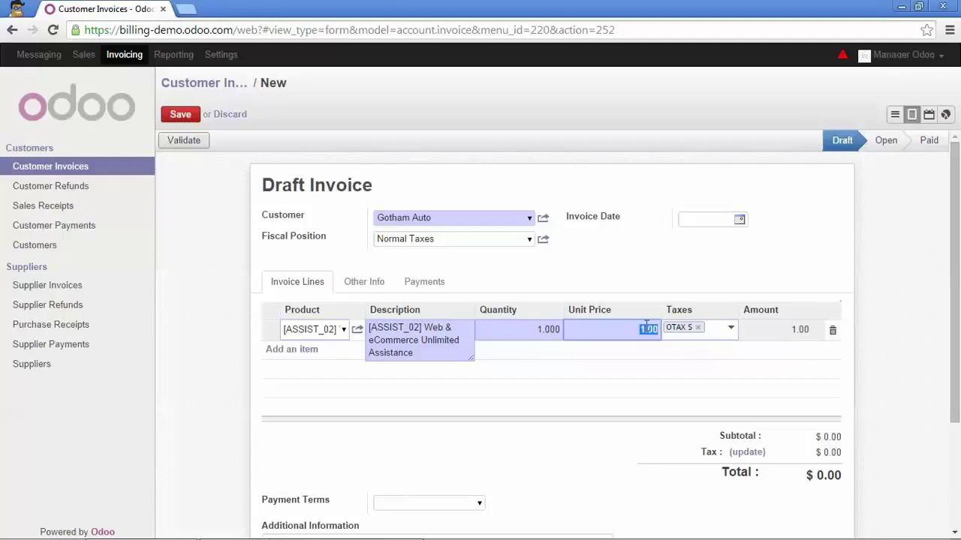
pyautogui.write('99')
pyautogui.click(674, 282)
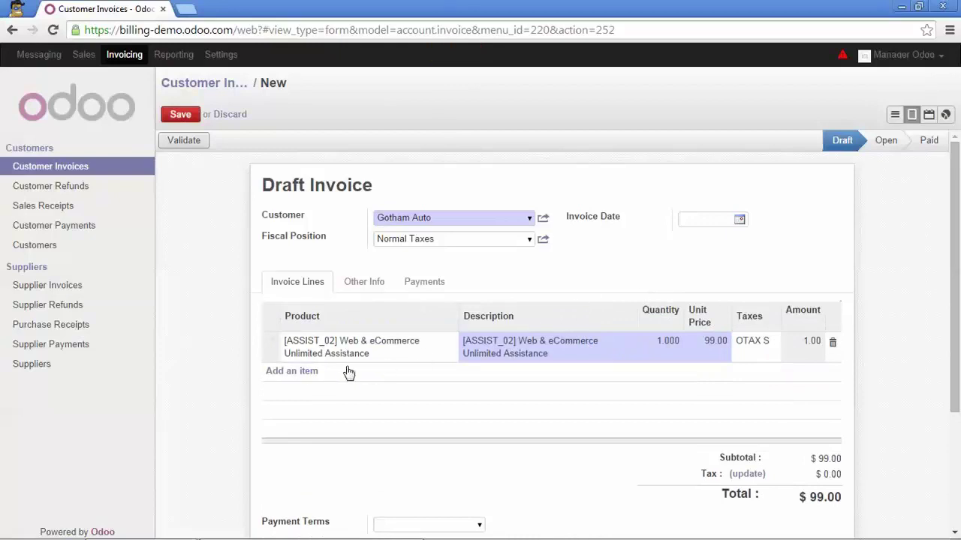
# - Add a second line for Web & eCommerce User priced at 15.00
pyautogui.click(311, 372)
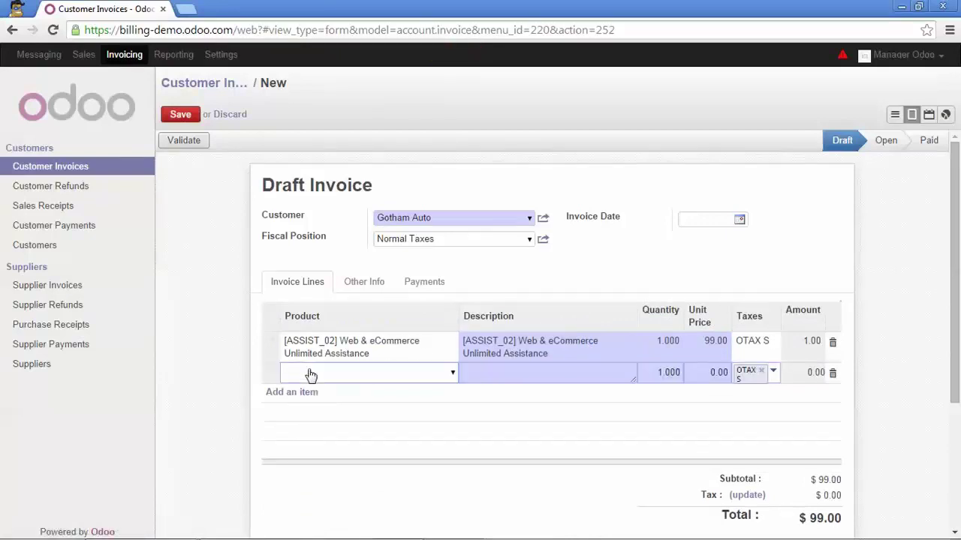
pyautogui.write('web')
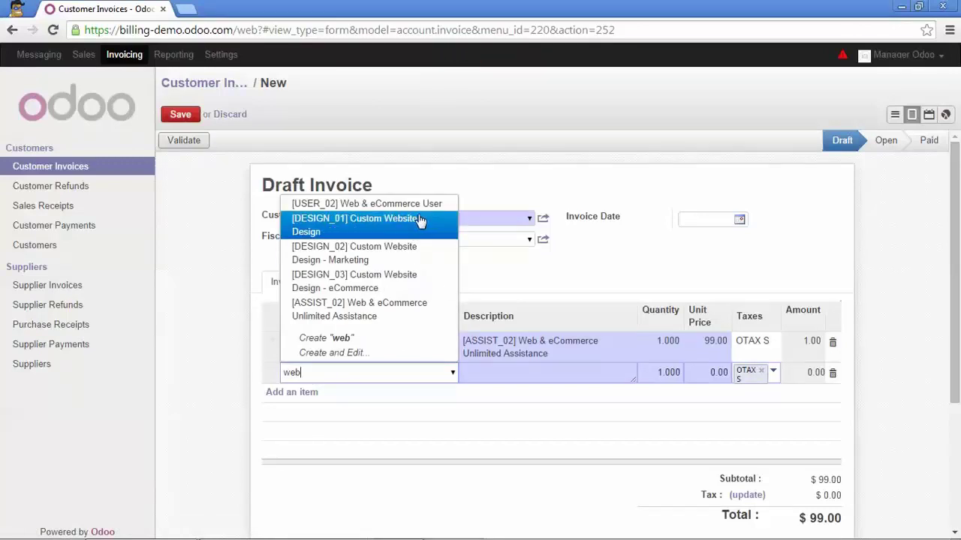
pyautogui.click(422, 207)
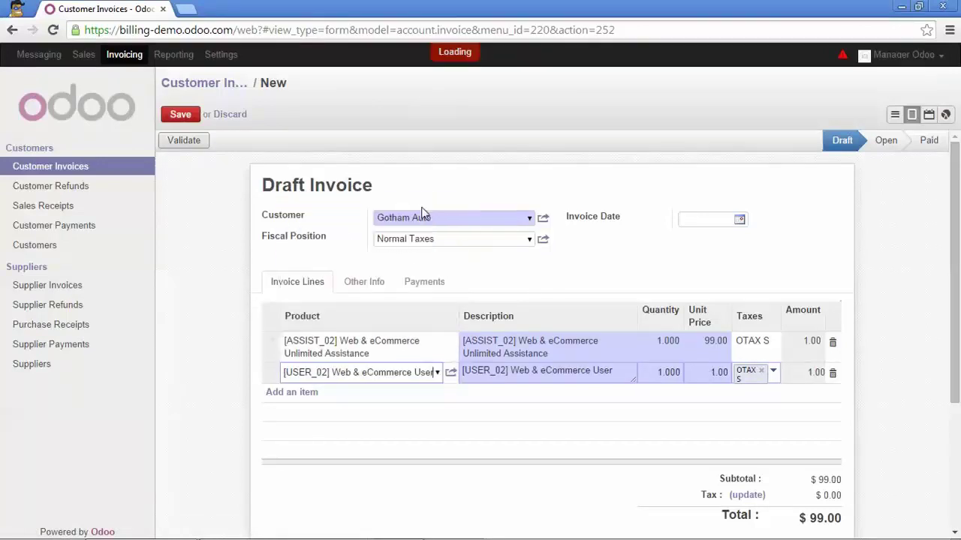
pyautogui.click(712, 373)
pyautogui.write('15')
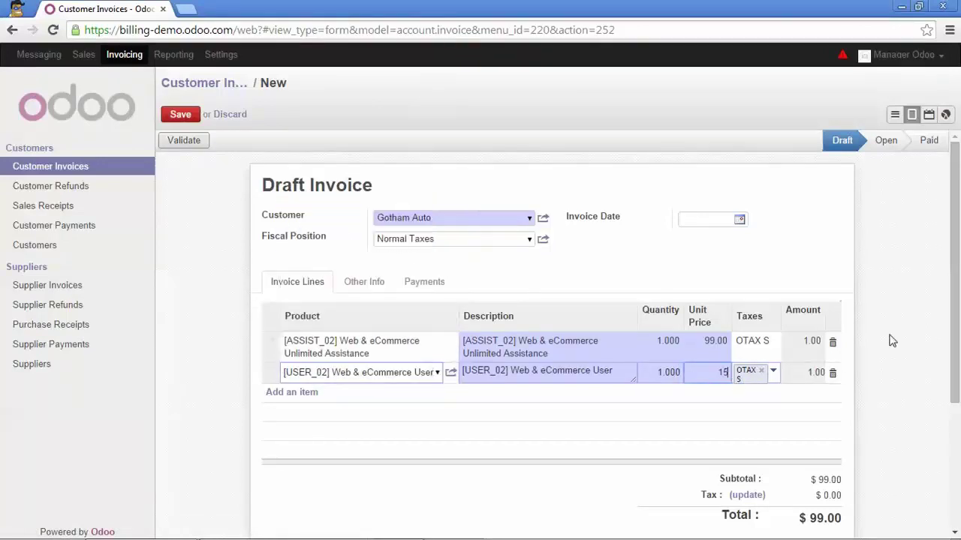
pyautogui.click(875, 340)
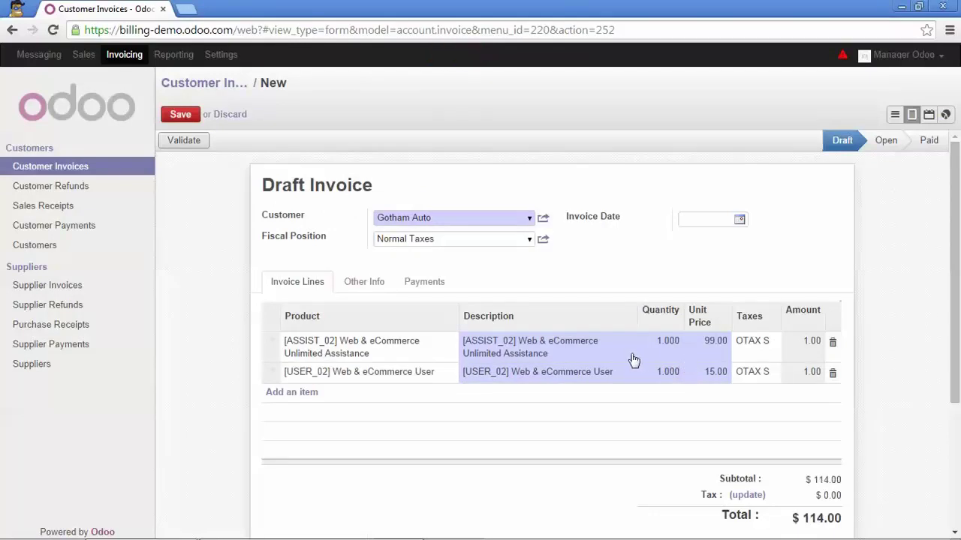
# - Set the invoice's payment terms to 30 Net Days
pyautogui.scroll(-2, 474, 386)
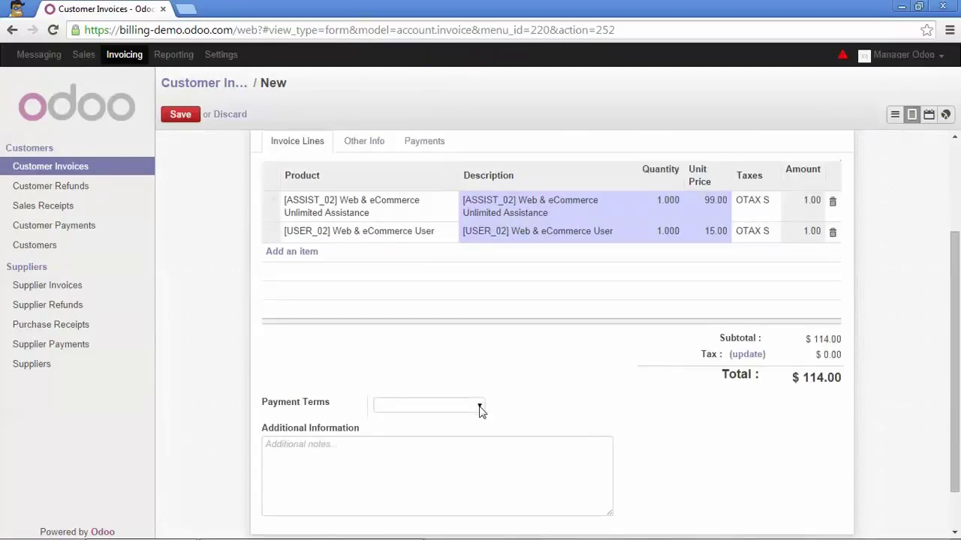
pyautogui.click(480, 408)
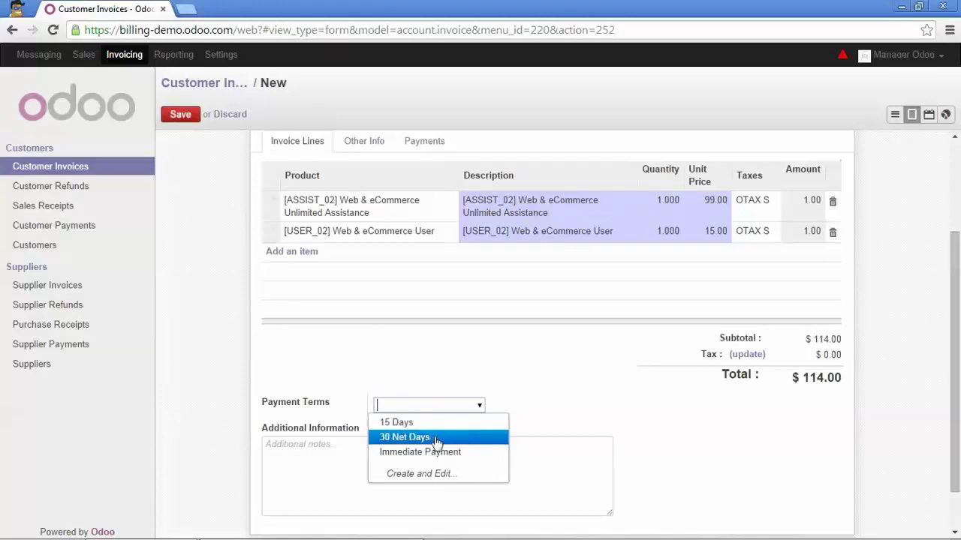
pyautogui.click(411, 438)
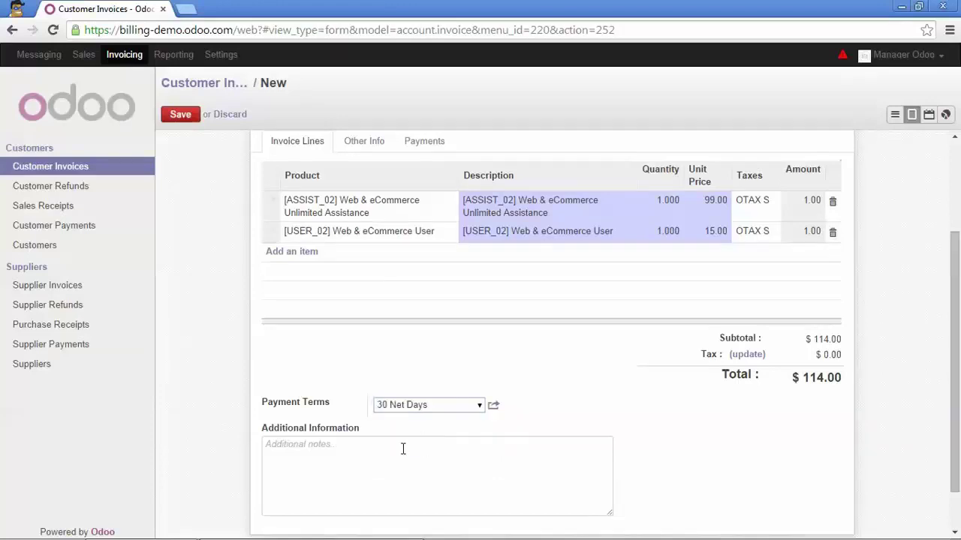
# - Add the note 'See terms and conditions on our website' to the invoice
pyautogui.click(403, 449)
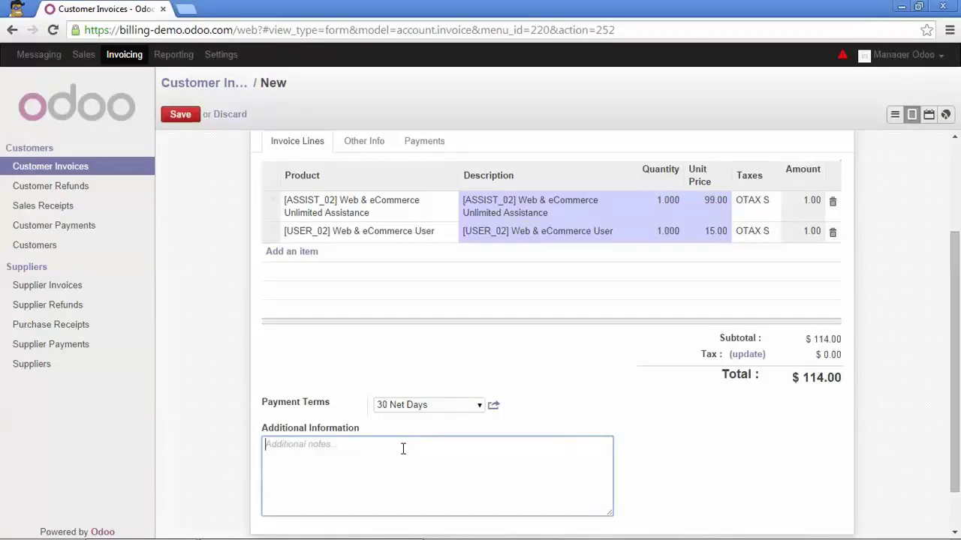
pyautogui.press('capslock')
pyautogui.write('S')
pyautogui.press('capslock')
pyautogui.write('ee ')
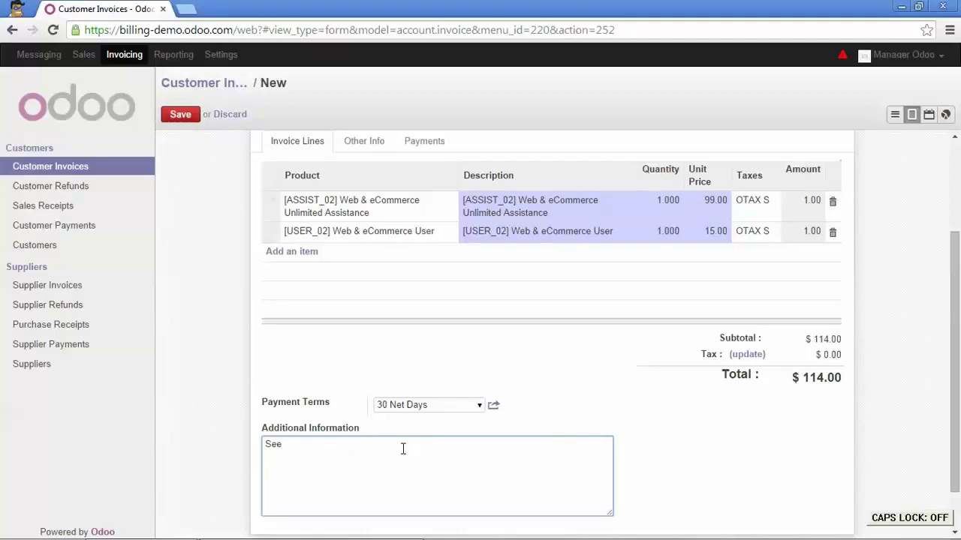
pyautogui.write('terms and co')
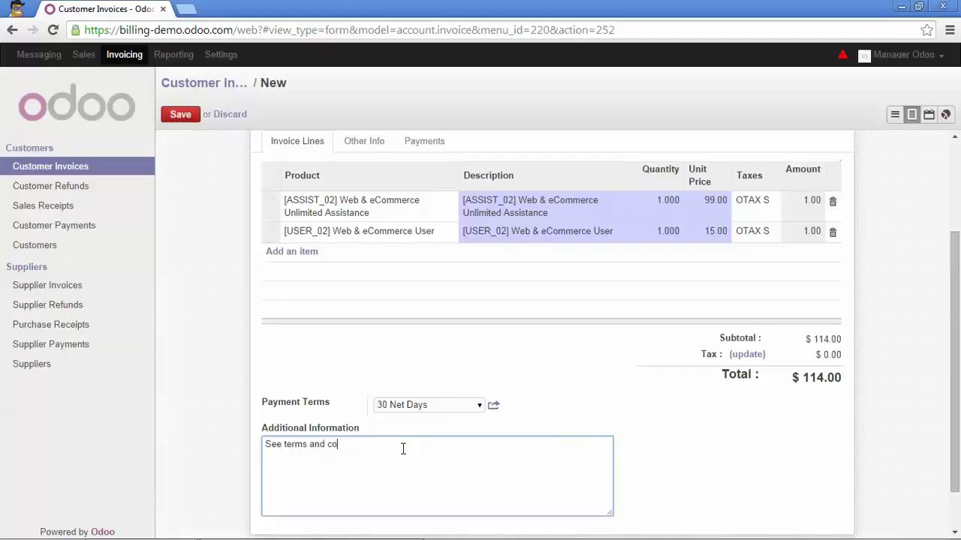
pyautogui.write('nditions on our website')
pyautogui.scroll(2, 390, 296)
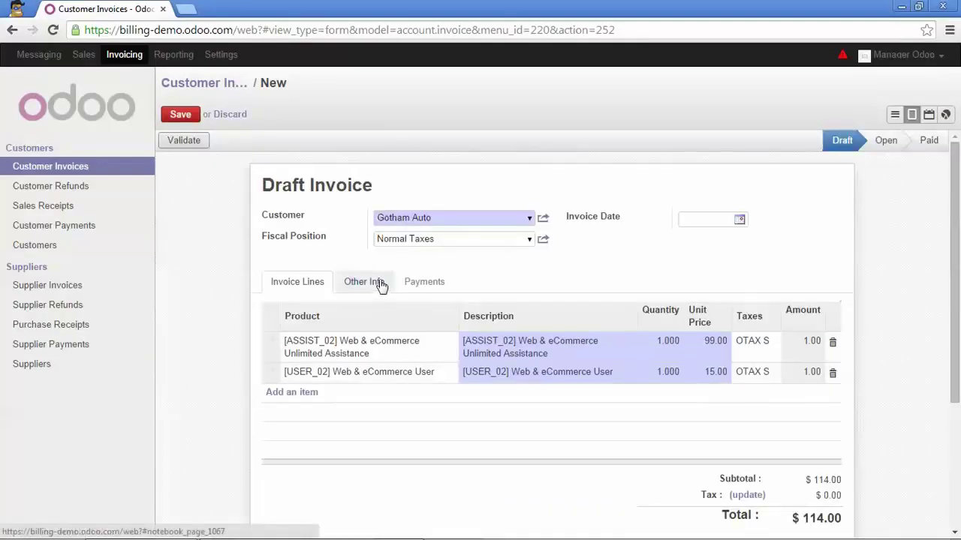
# - Review the invoice's Other Information fields: bank account, due date and source document
pyautogui.click(381, 286)
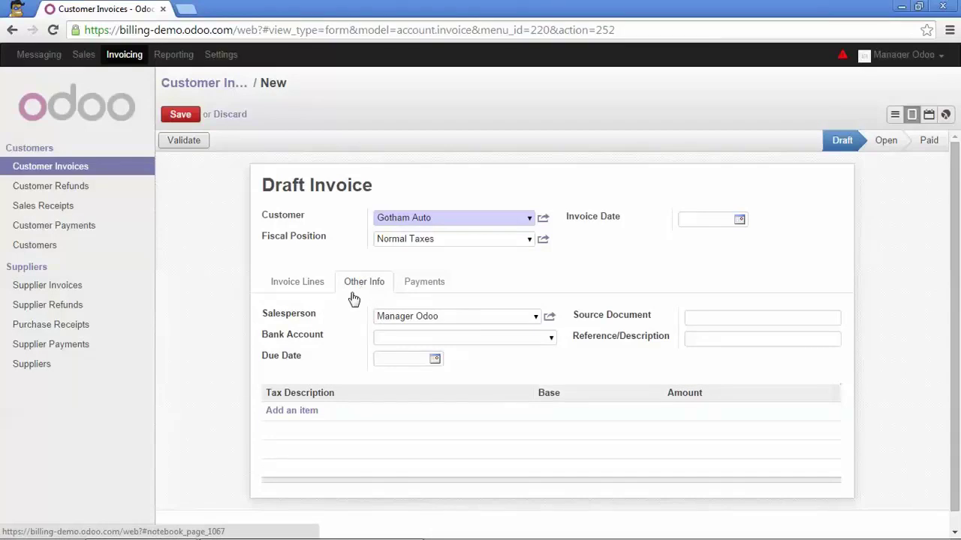
pyautogui.click(551, 340)
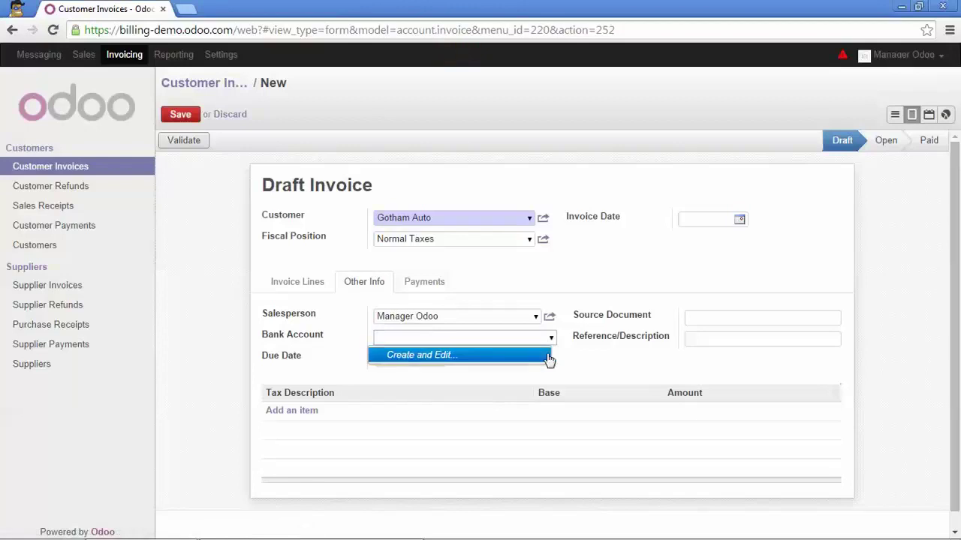
pyautogui.press('Escape')
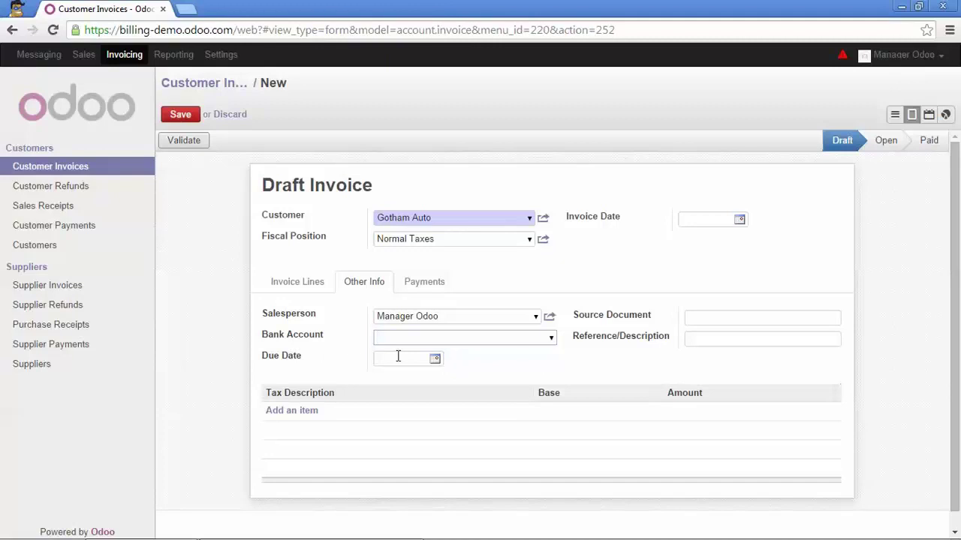
pyautogui.click(434, 360)
pyautogui.click(294, 287)
pyautogui.scroll(-3, 297, 297)
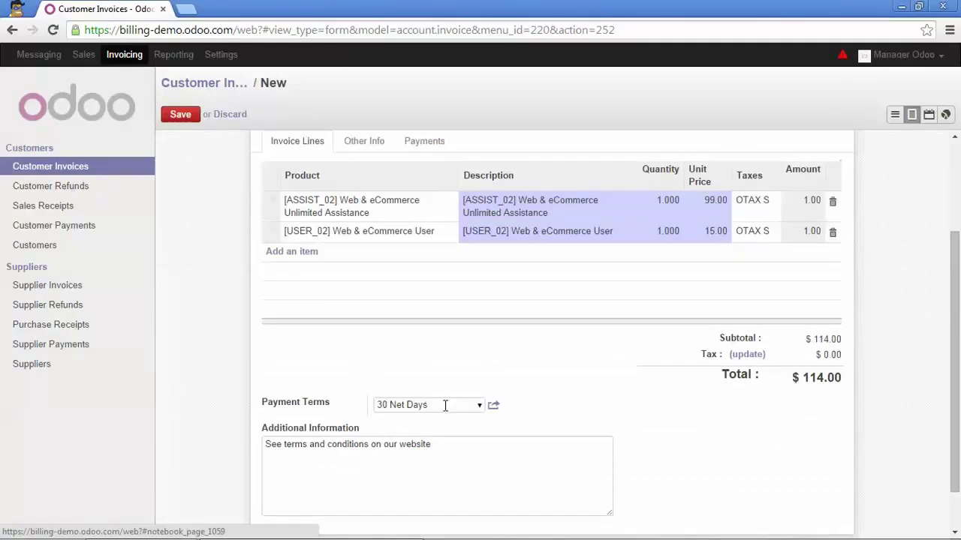
pyautogui.scroll(3, 444, 403)
pyautogui.click(354, 290)
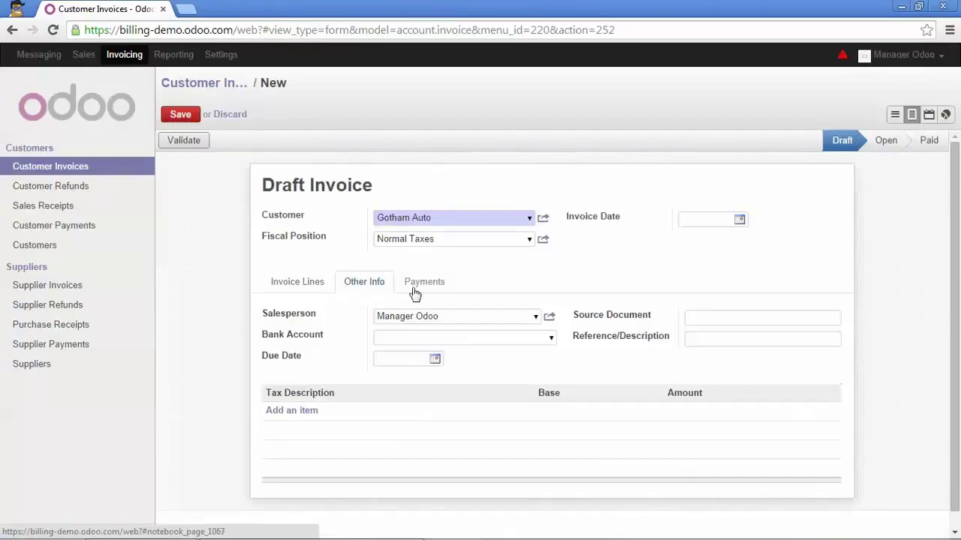
pyautogui.moveTo(632, 316)
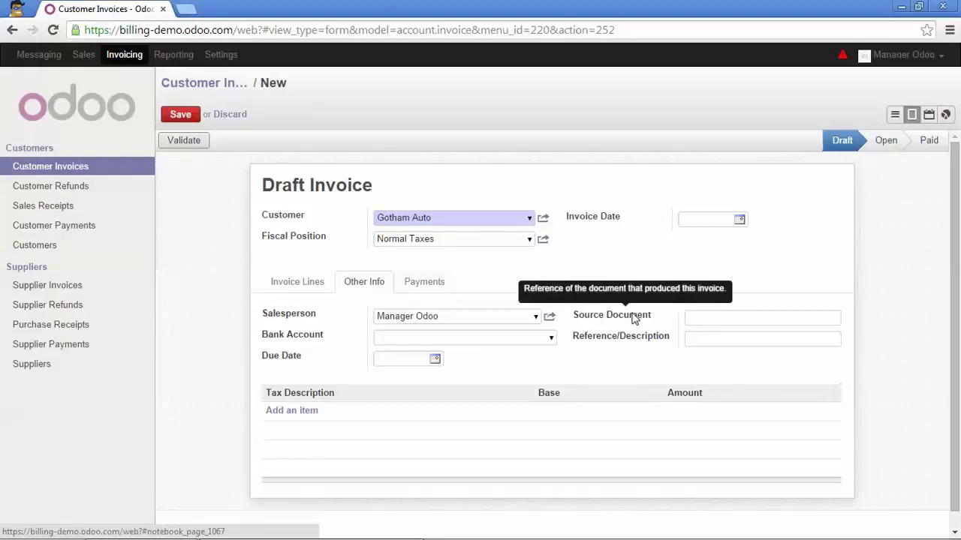
pyautogui.click(697, 323)
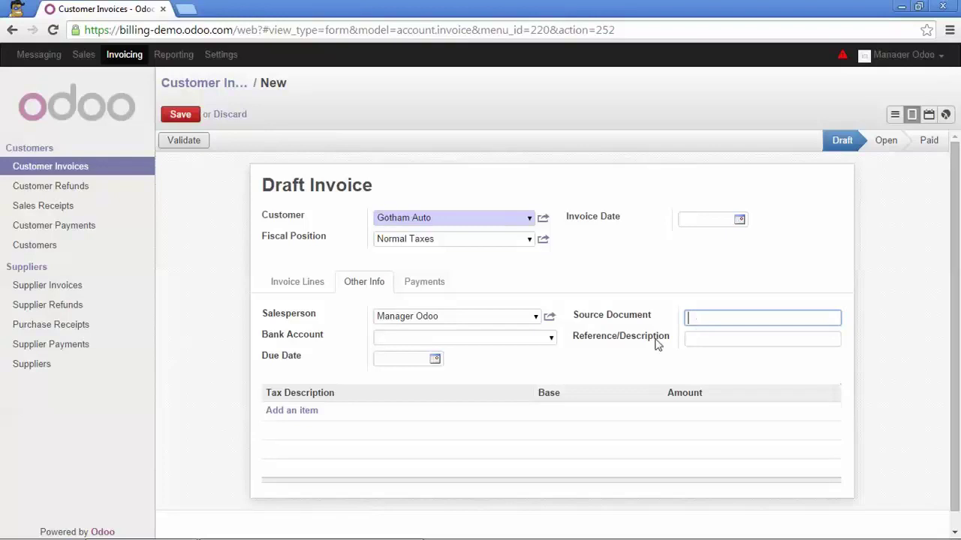
# - Check the payments and invoice lines, then validate the invoice as INV/2014/0005
pyautogui.click(430, 284)
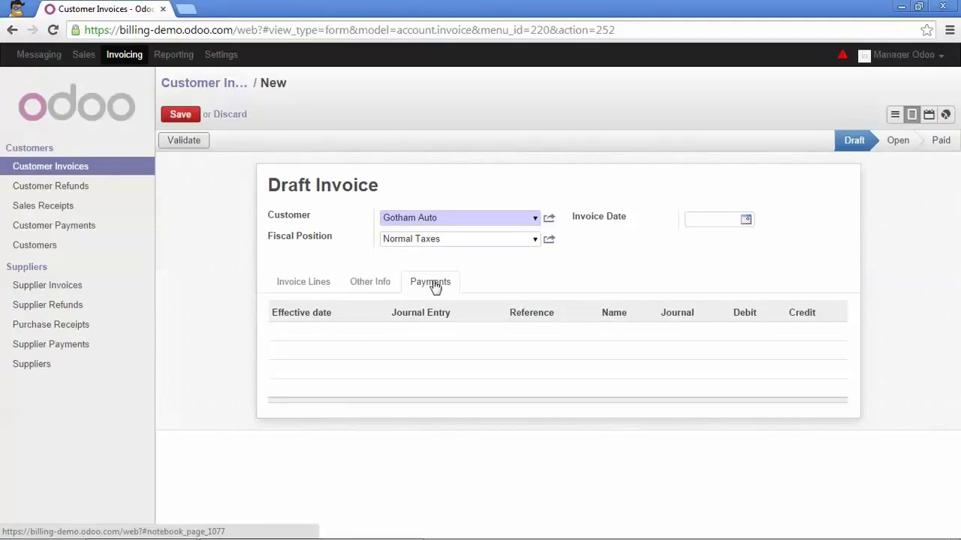
pyautogui.click(304, 284)
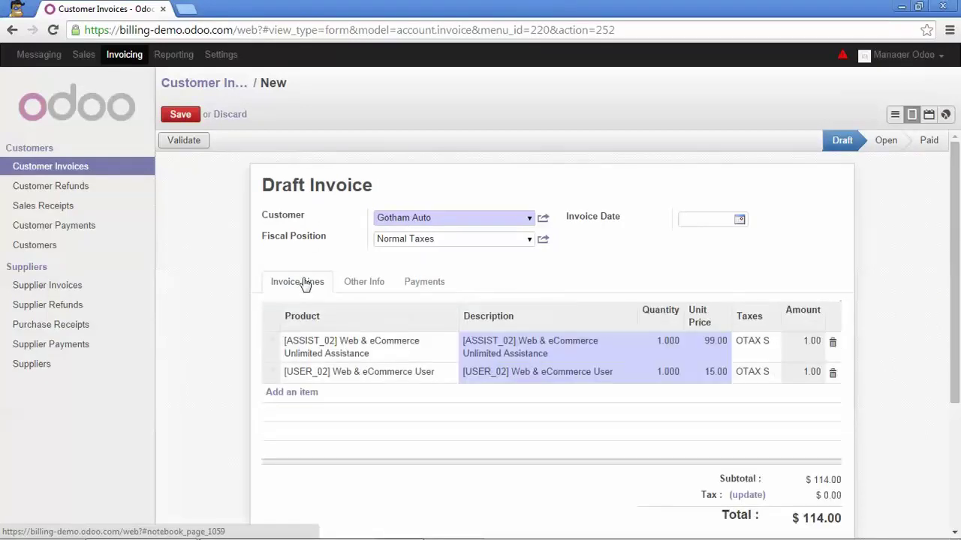
pyautogui.scroll(-1, 304, 300)
pyautogui.scroll(1, 301, 301)
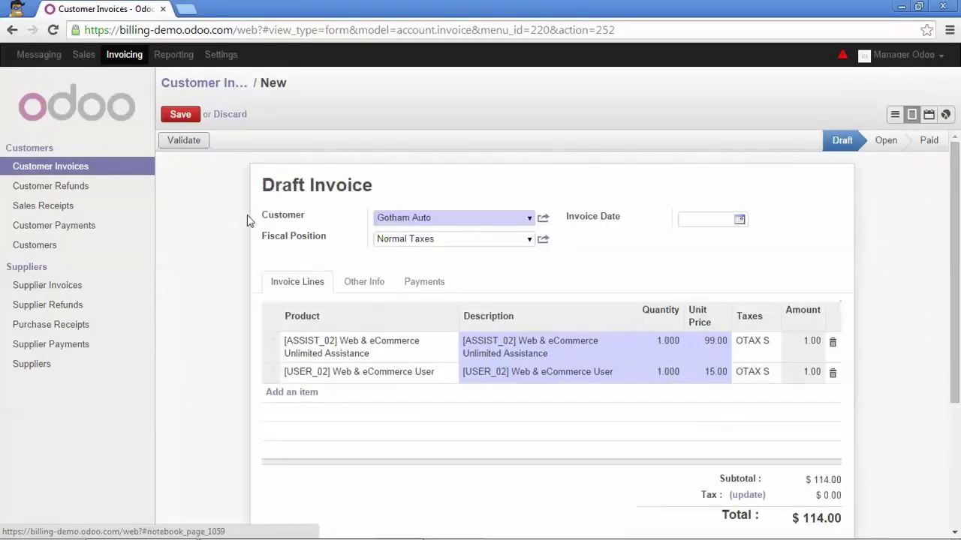
pyautogui.click(193, 145)
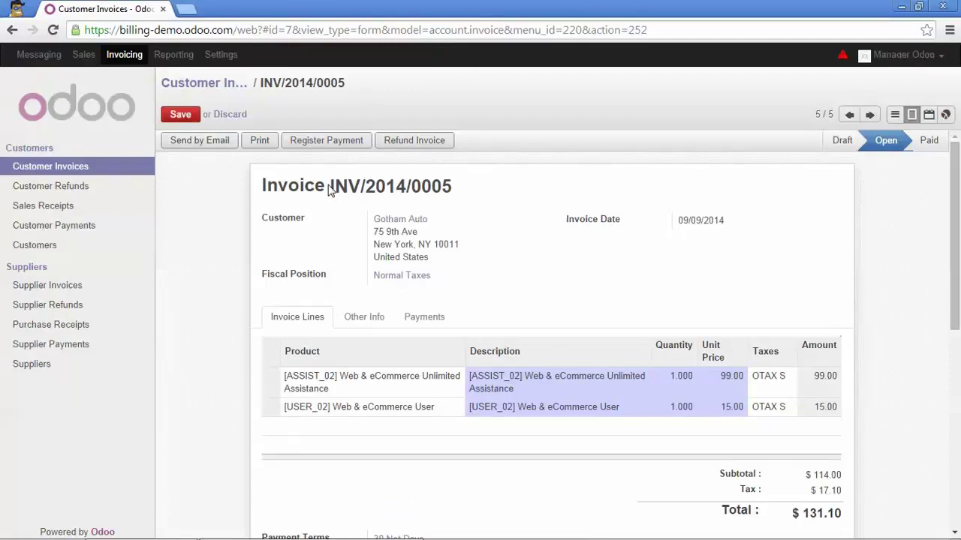
# - Print invoice INV/2014/0005, save it as account.report_invoice.pdf in Downloads, and open it
pyautogui.moveTo(330, 187); pyautogui.dragTo(453, 187)
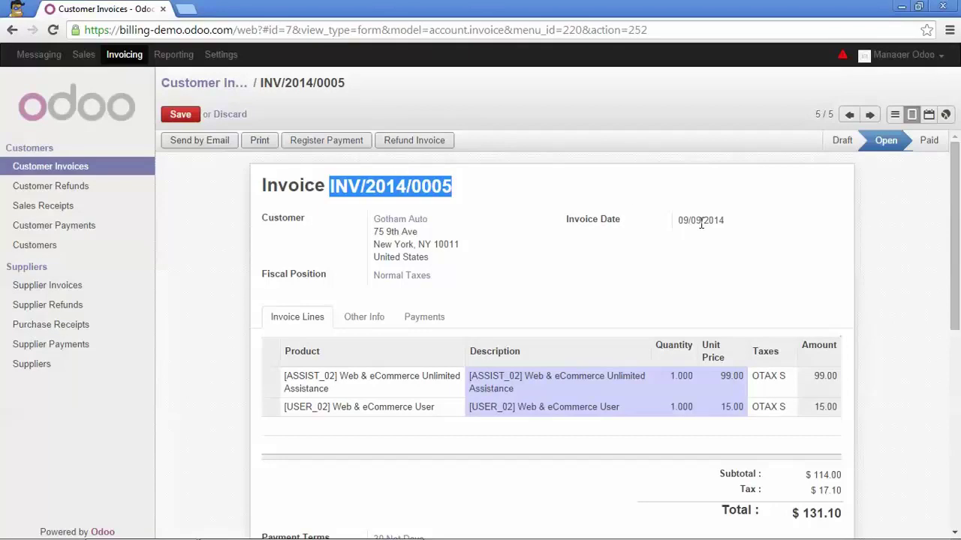
pyautogui.click(532, 195)
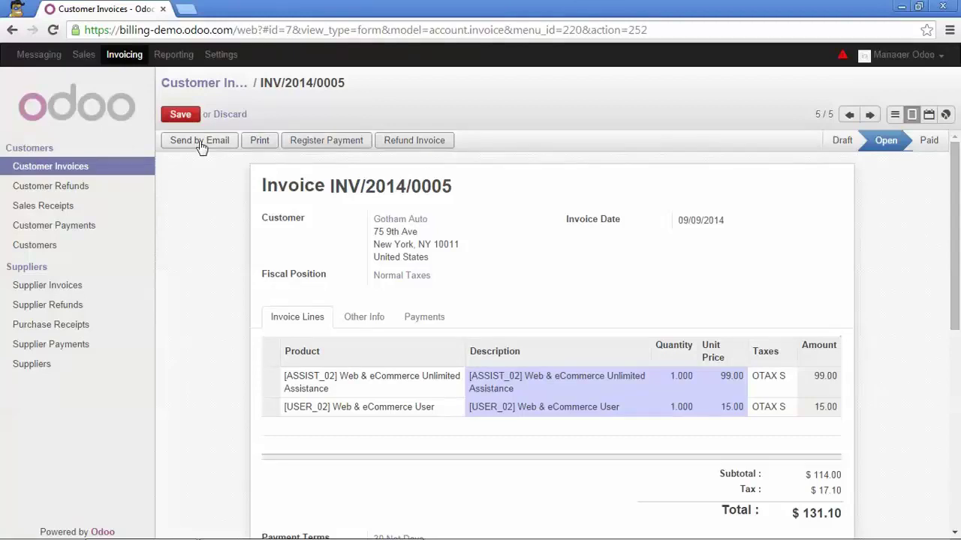
pyautogui.click(256, 142)
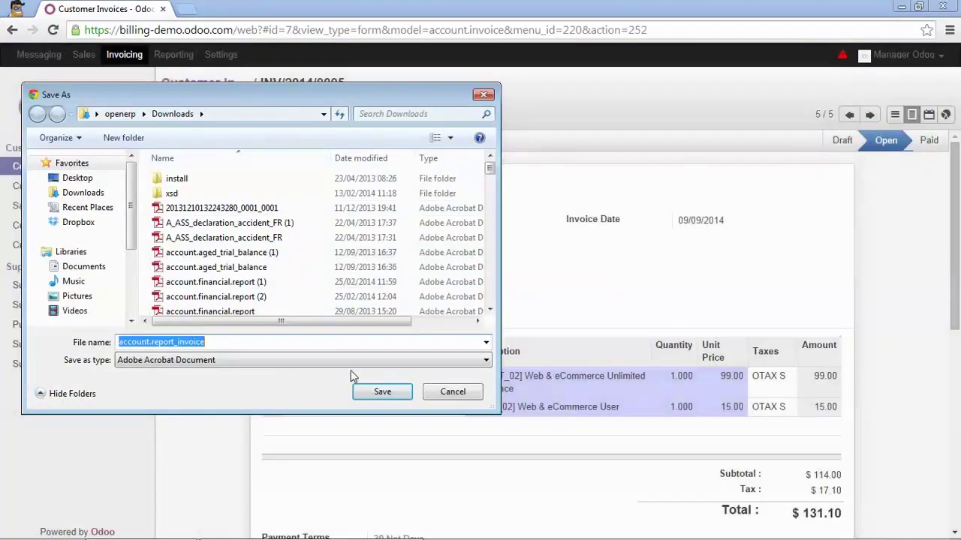
pyautogui.click(374, 393)
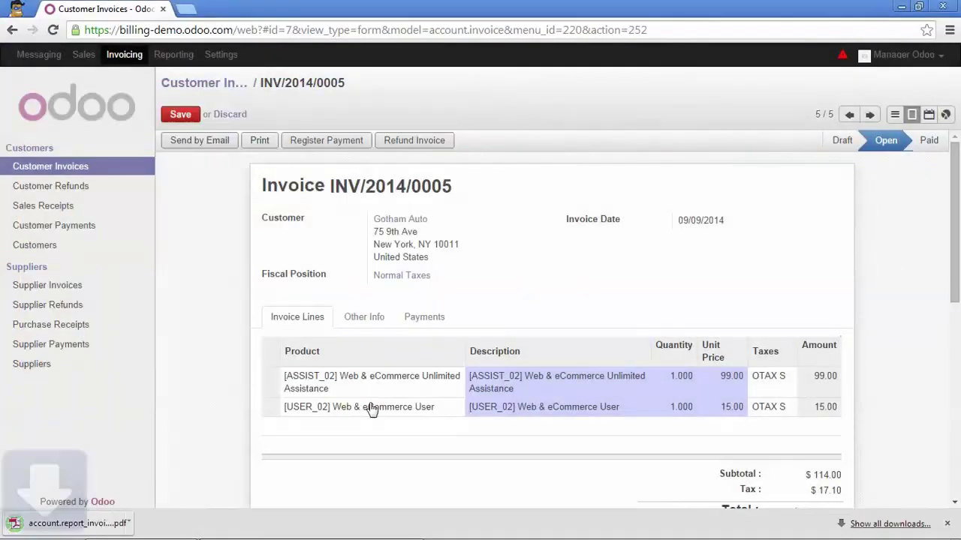
pyautogui.click(85, 524)
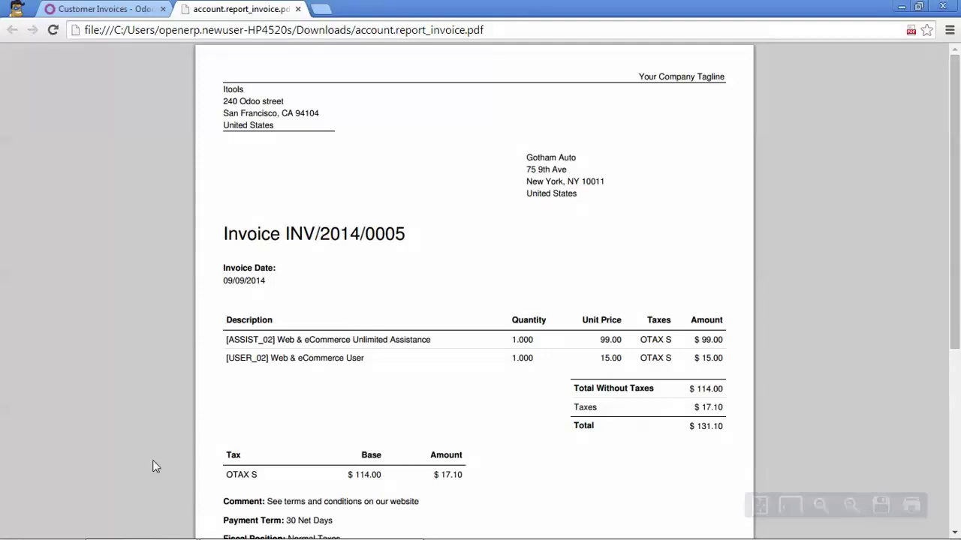
# - Scroll through the INV/2014/0005 PDF, then close its tab to return to Odoo
pyautogui.scroll(-2, 333, 443)
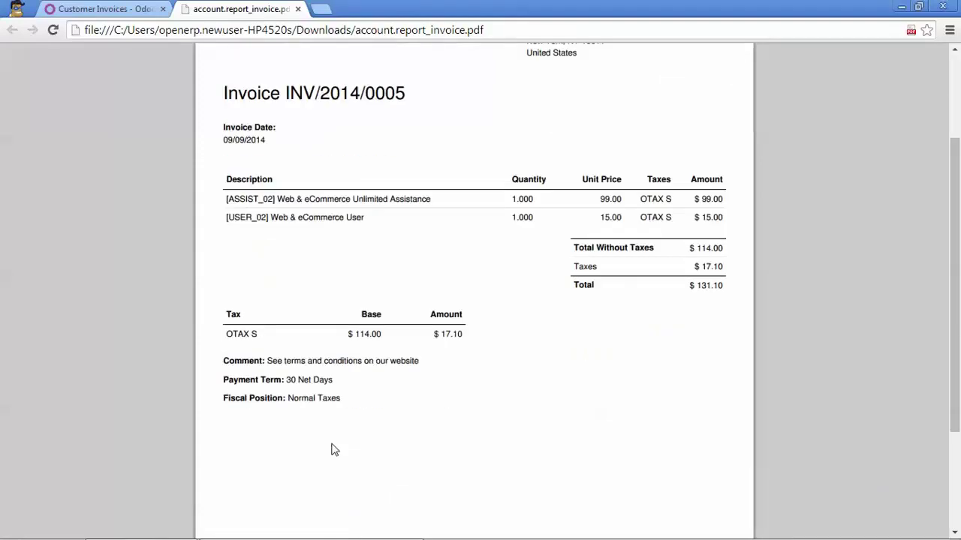
pyautogui.scroll(2, 332, 440)
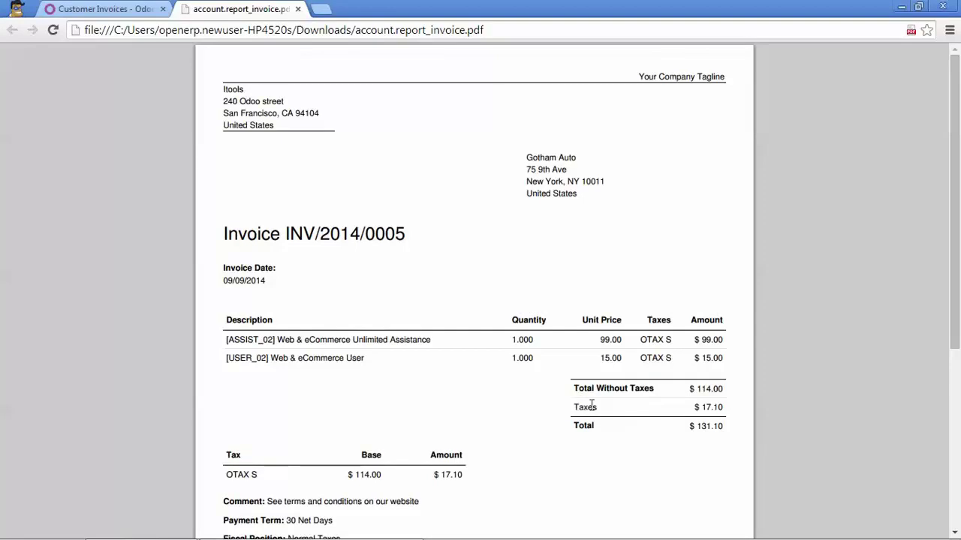
pyautogui.scroll(-1, 583, 414)
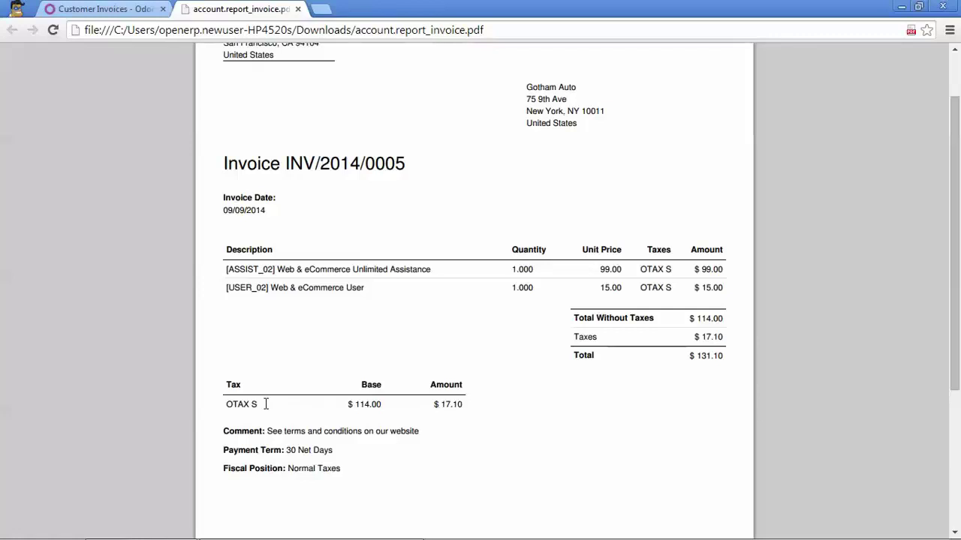
pyautogui.scroll(-2, 266, 404)
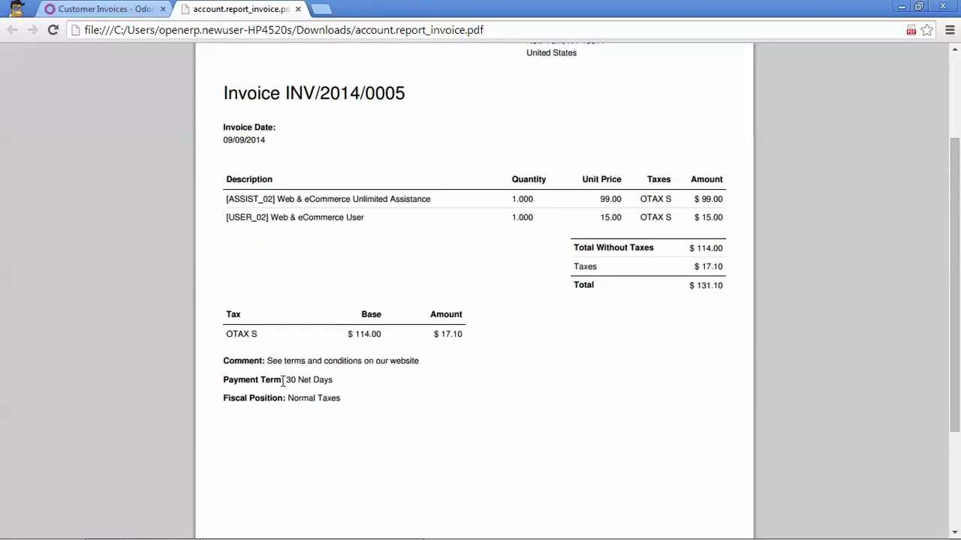
pyautogui.scroll(-5, 284, 406)
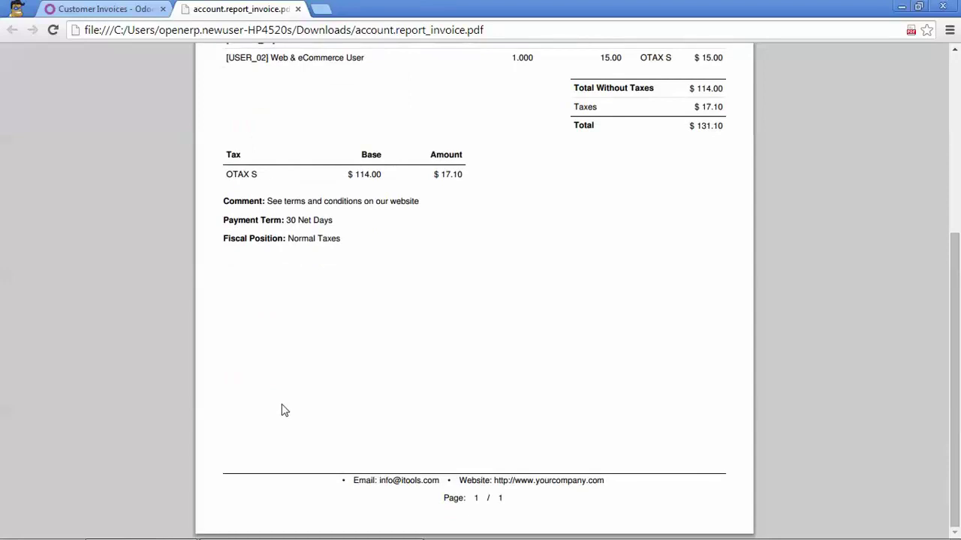
pyautogui.click(297, 9)
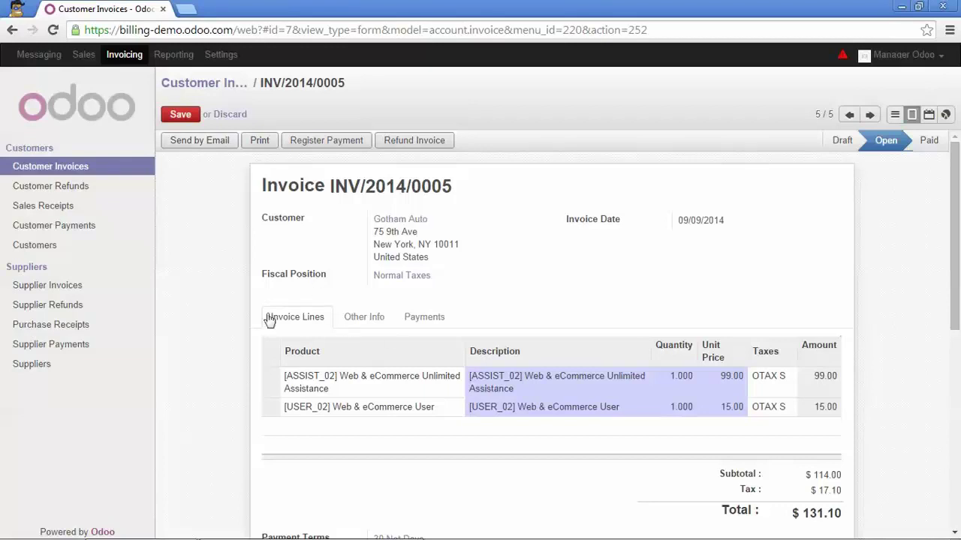
# - Send invoice INV/2014/0005 by email, bringing up the prompt for Gotham Auto's address
pyautogui.scroll(-5, 231, 339)
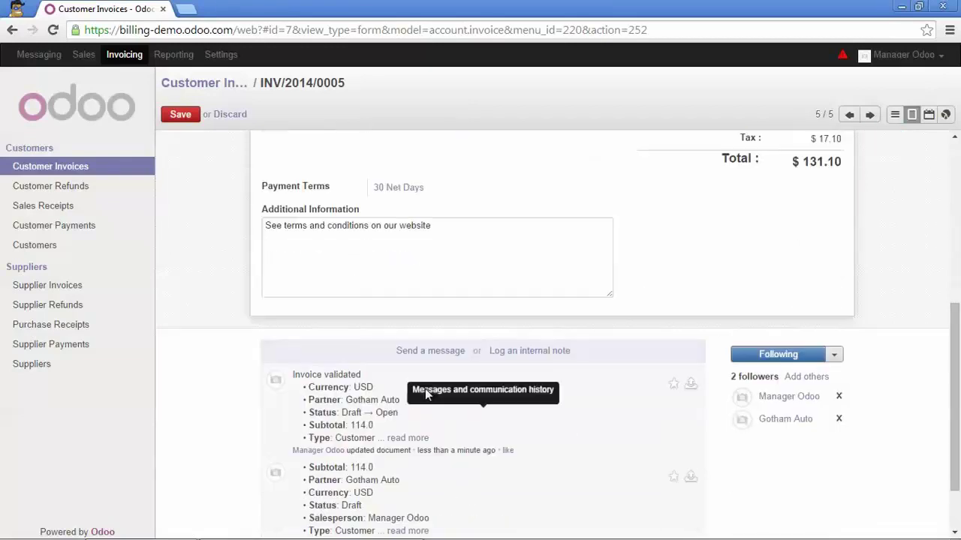
pyautogui.scroll(5, 360, 386)
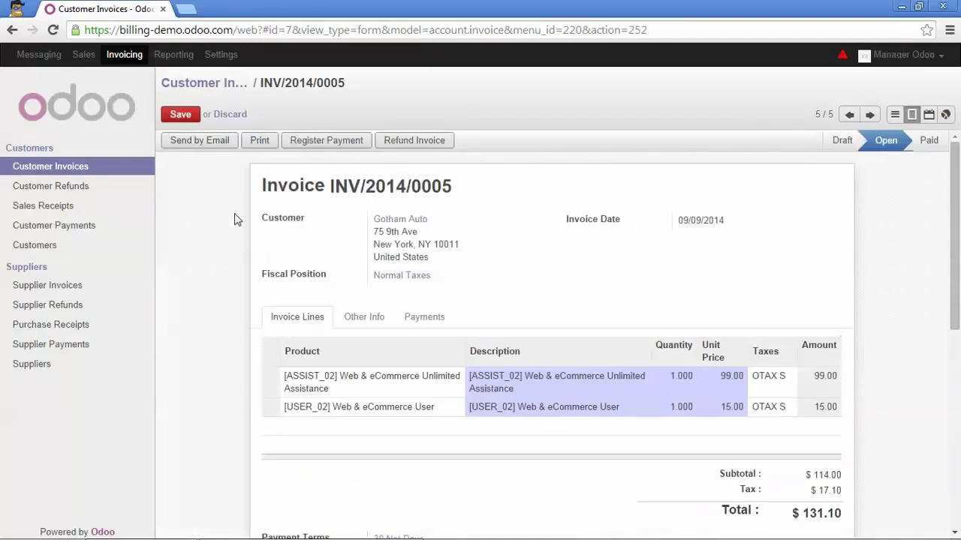
pyautogui.click(208, 142)
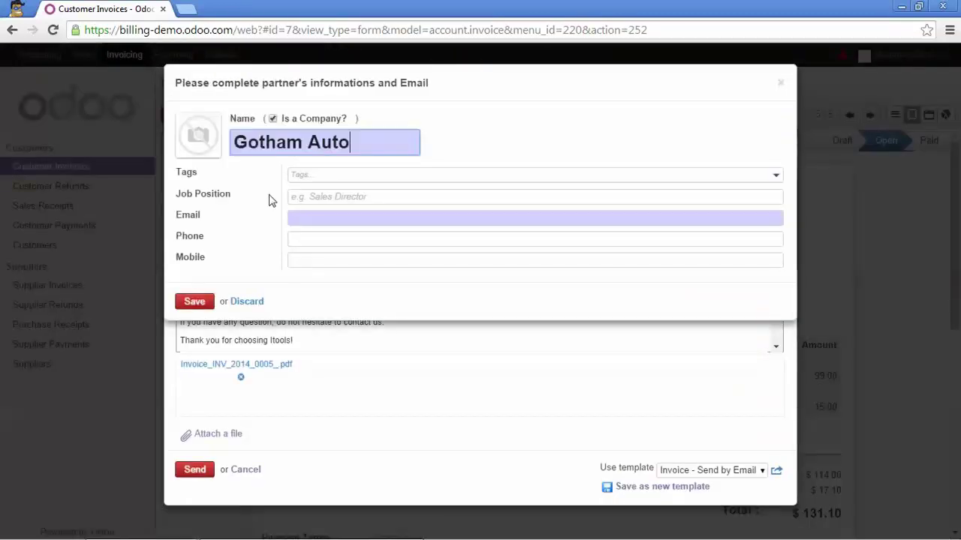
# - Enter and save Gotham Auto's e-mail address in the partner prompt
pyautogui.click(304, 217)
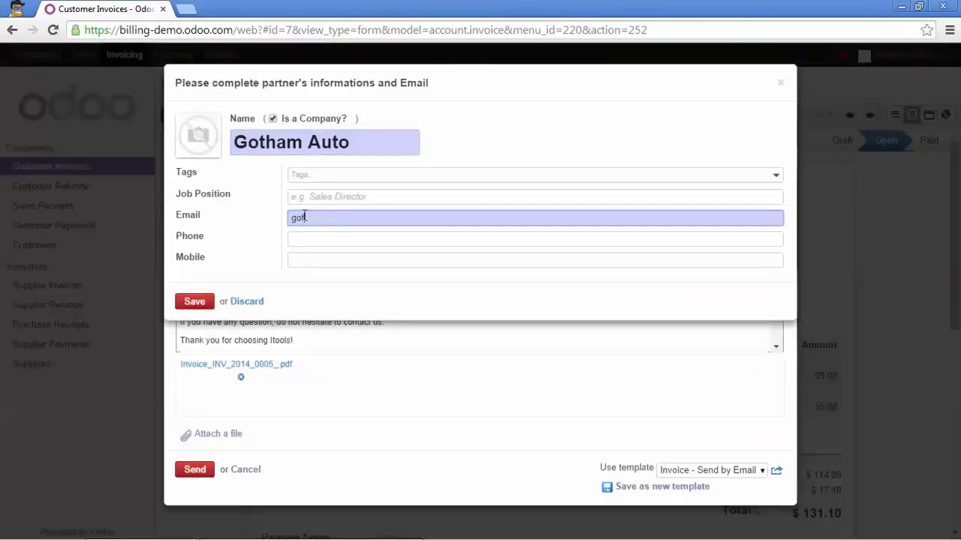
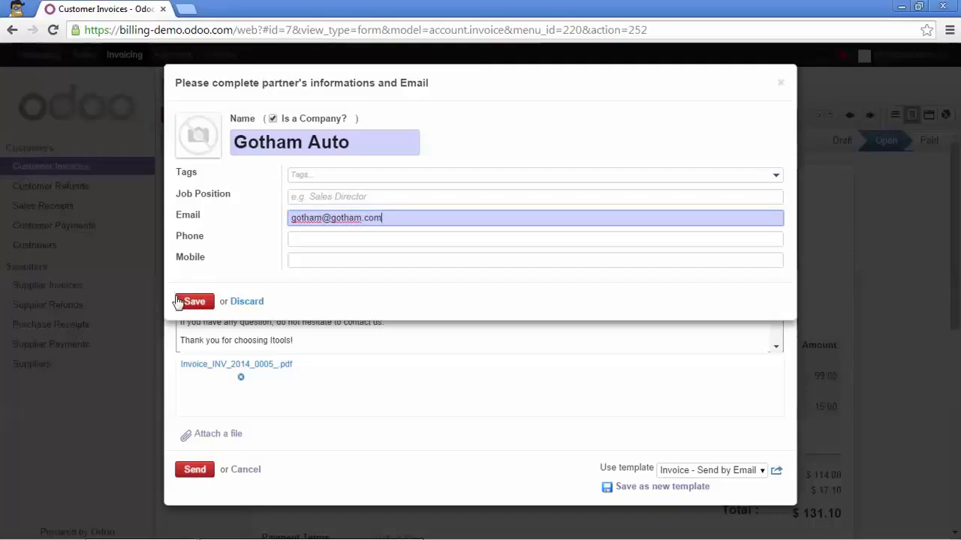
pyautogui.click(192, 303)
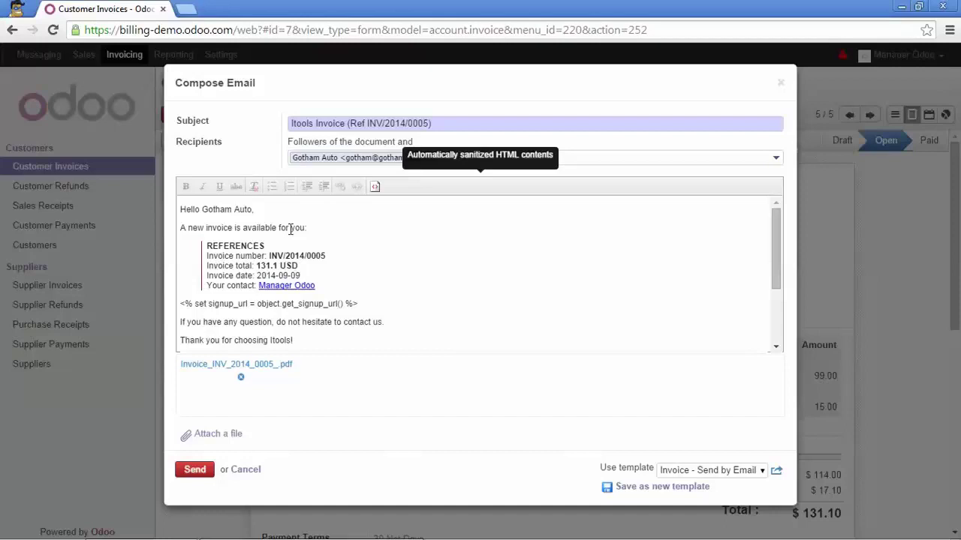
# - Open the Invoice - Send by Email (Portal) template from the email composer
pyautogui.scroll(-2, 288, 293)
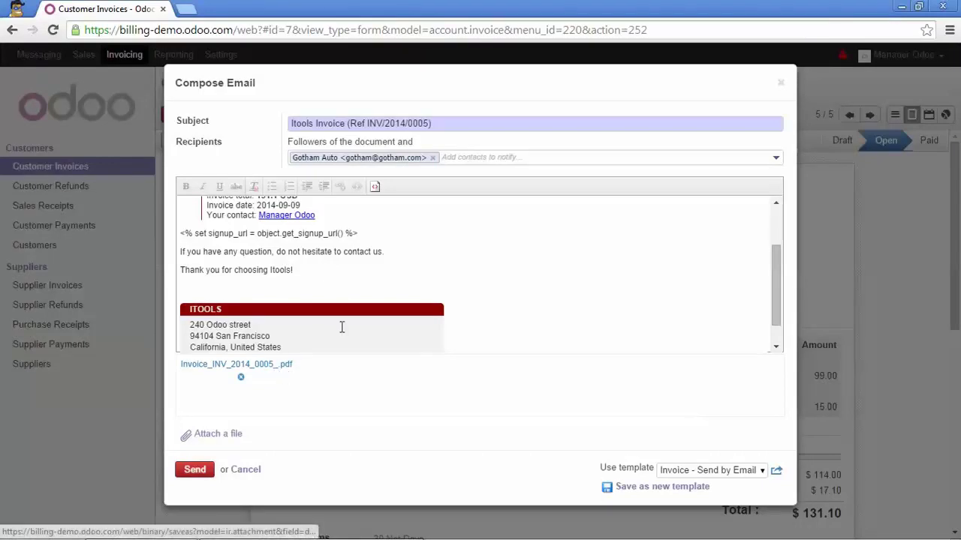
pyautogui.scroll(2, 425, 292)
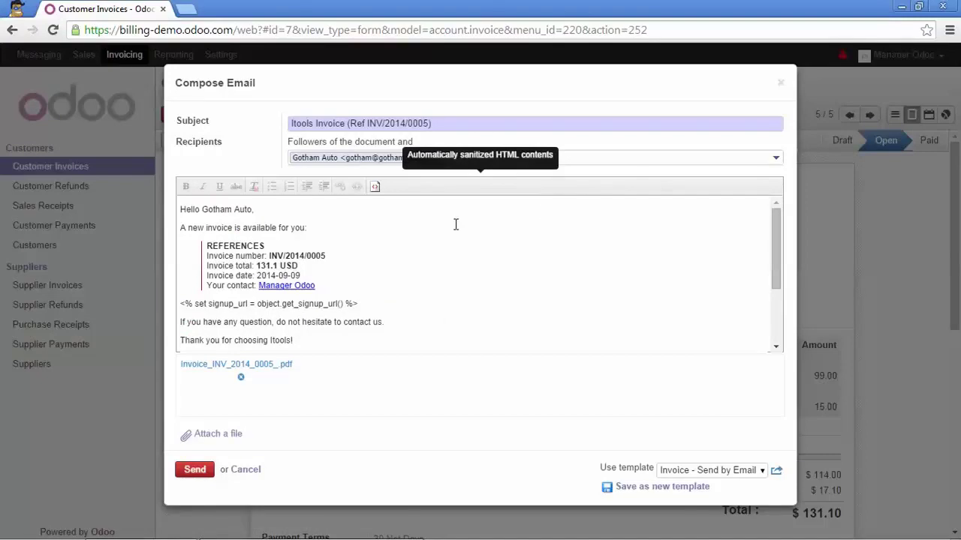
pyautogui.click(777, 471)
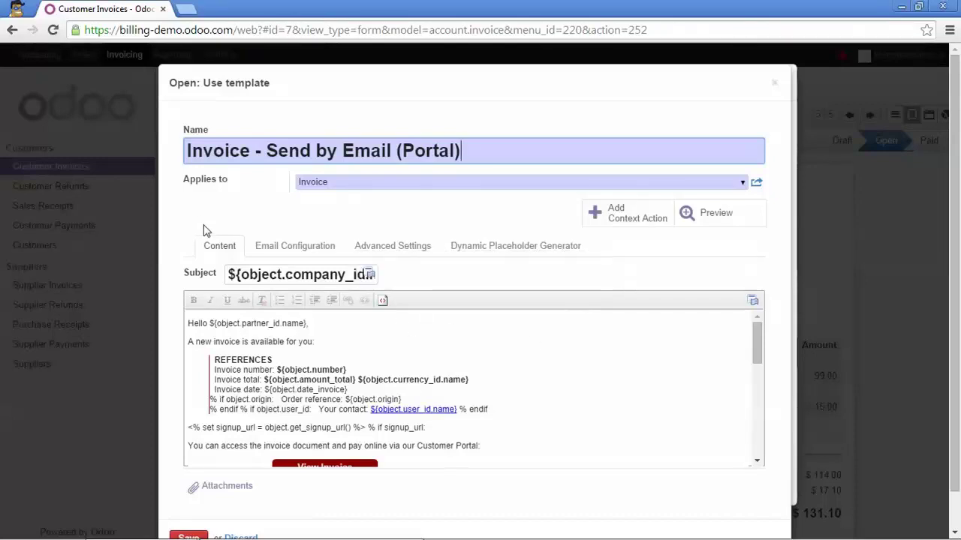
# - View the template body's HTML source, dismiss the translation warning, and save the template
pyautogui.click(382, 301)
pyautogui.scroll(-10, 353, 349)
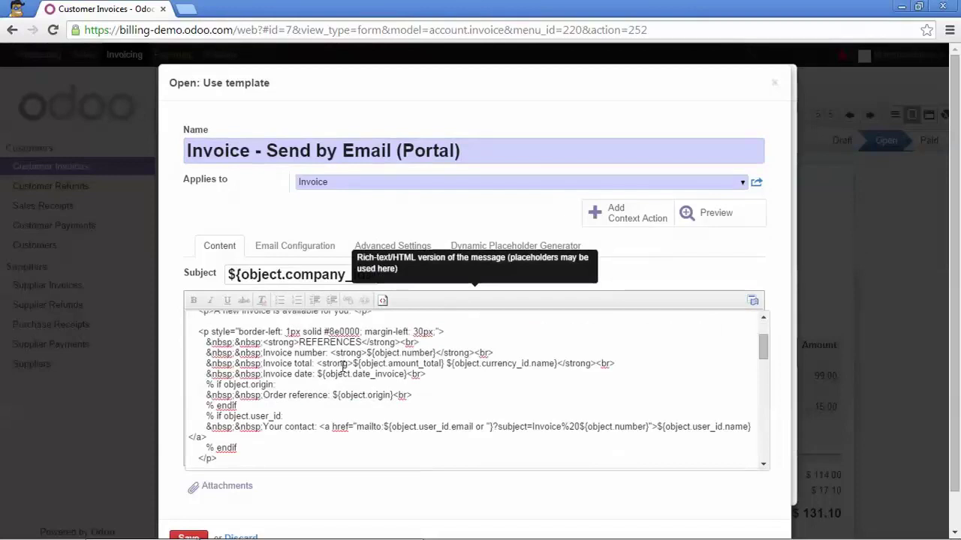
pyautogui.scroll(-3, 339, 393)
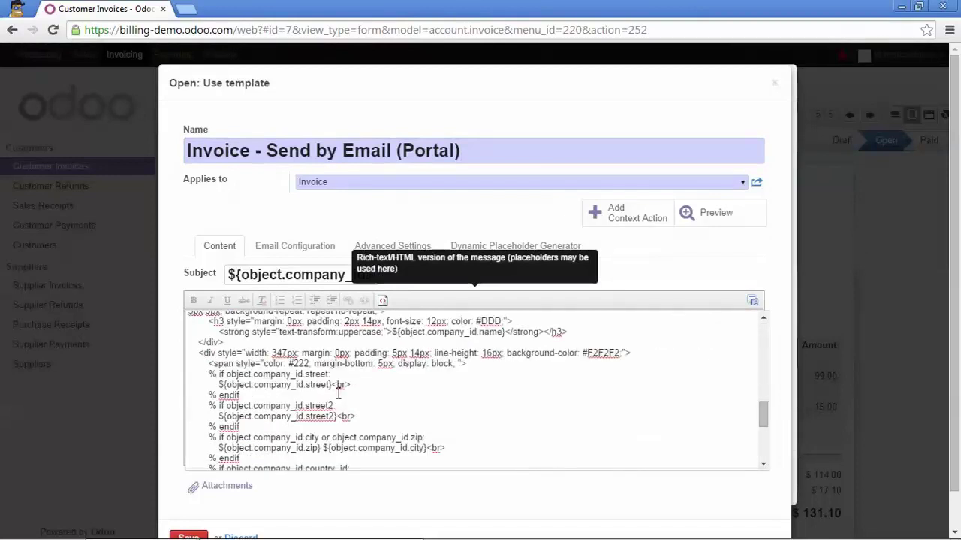
pyautogui.scroll(8, 340, 379)
pyautogui.scroll(-4, 340, 368)
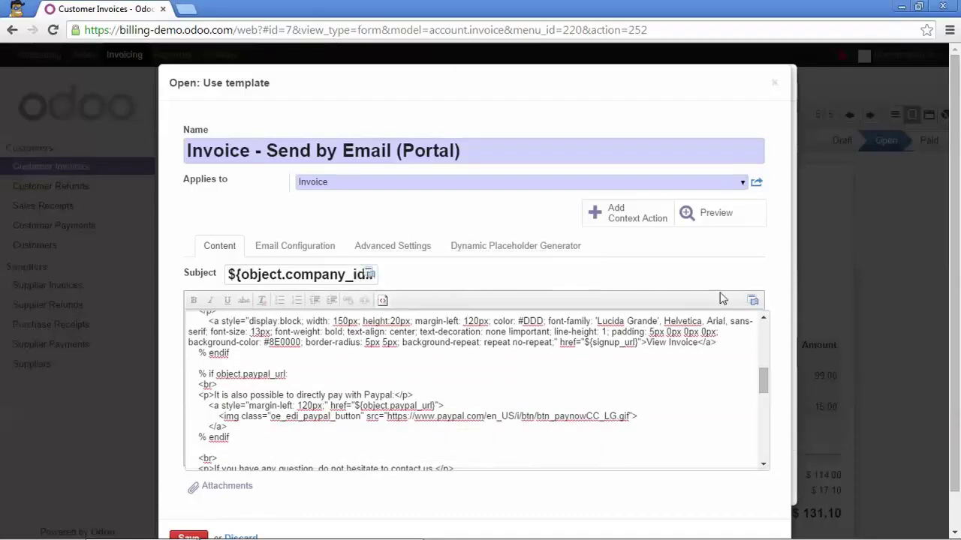
pyautogui.click(753, 302)
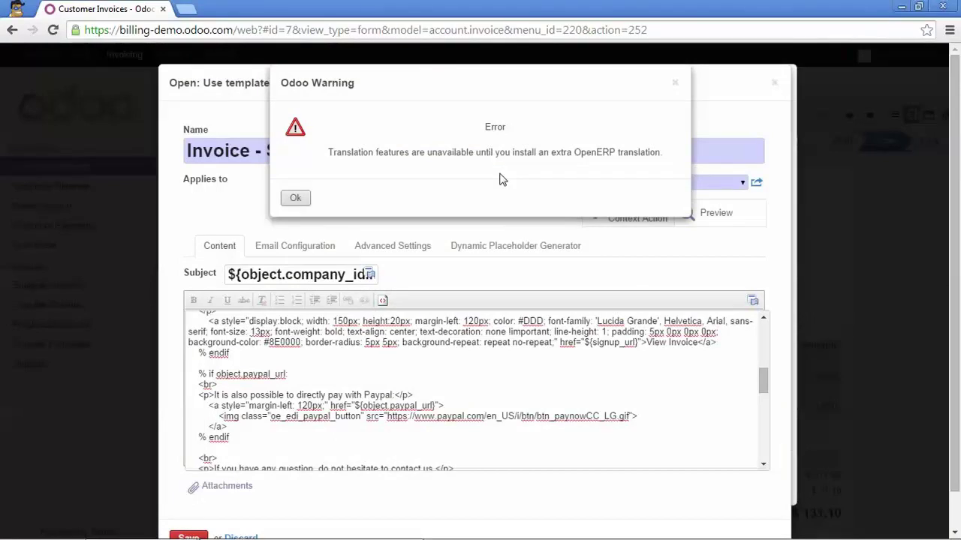
pyautogui.click(301, 199)
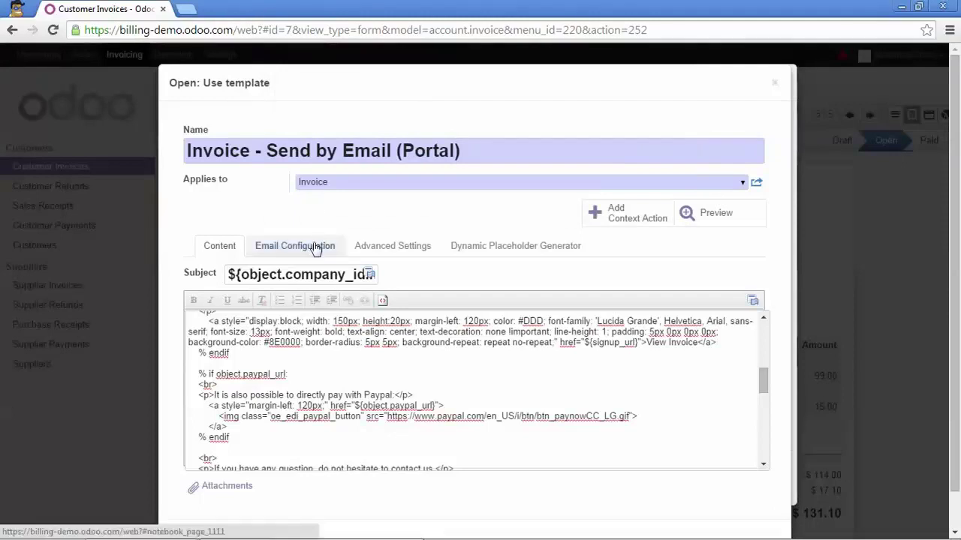
pyautogui.scroll(-1, 304, 259)
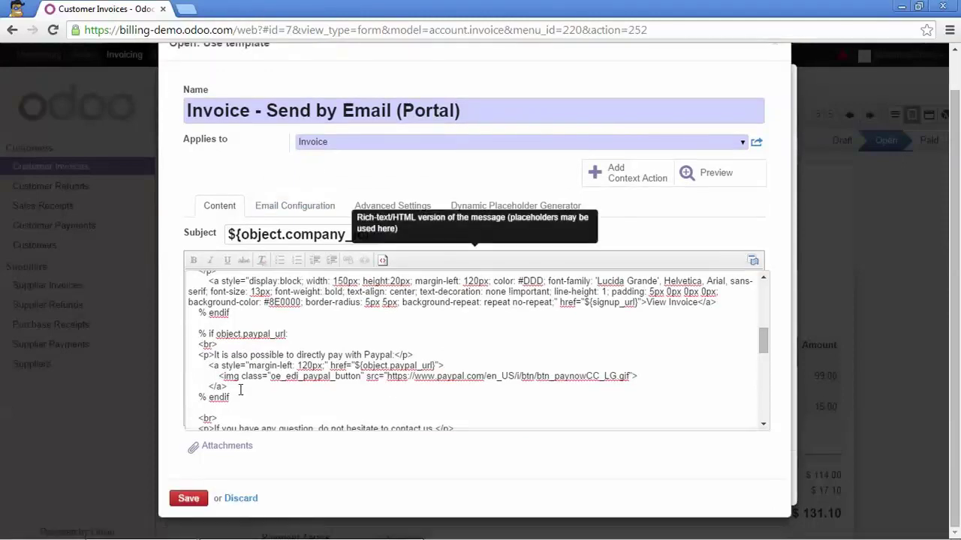
pyautogui.click(187, 503)
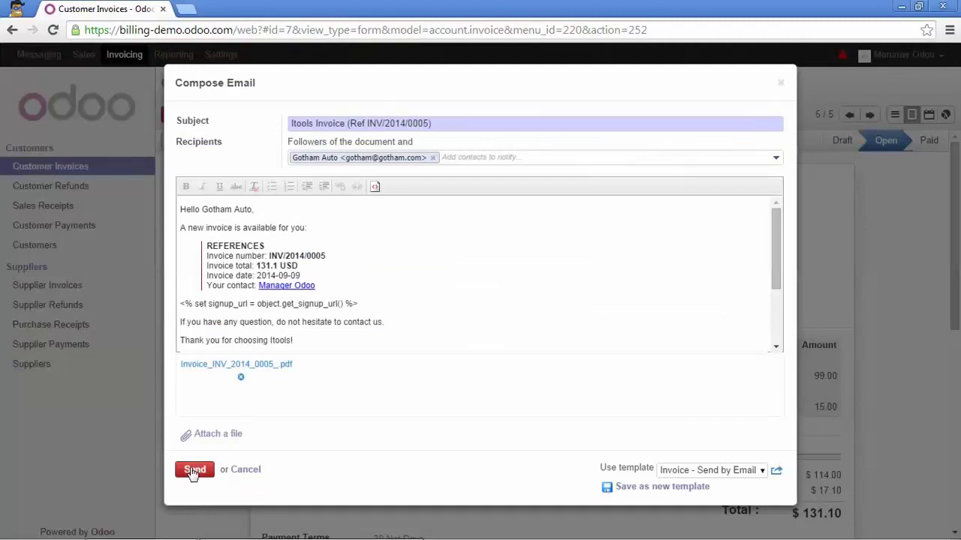
# - Send the INV/2014/0005 email to Gotham Auto and return to the $131.10 invoice
pyautogui.click(192, 472)
pyautogui.click(782, 84)
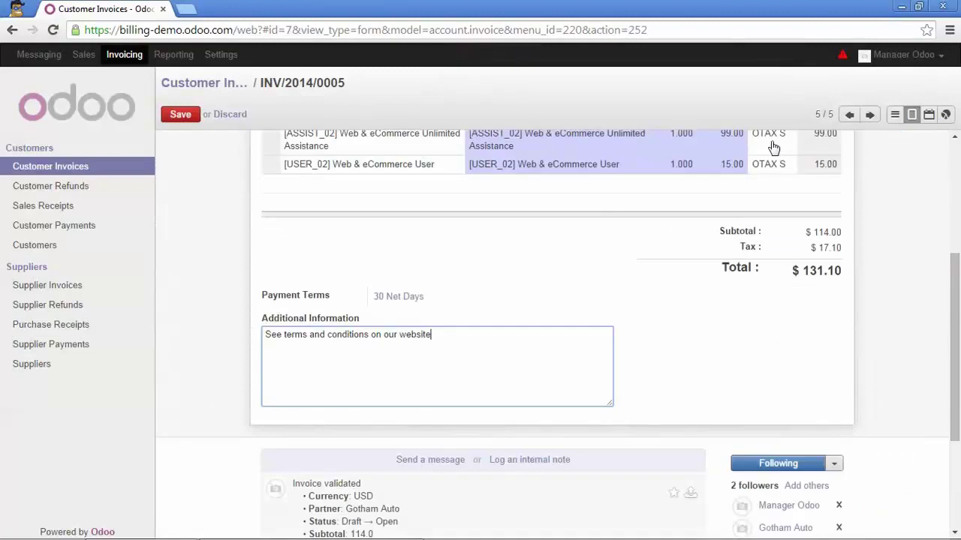
pyautogui.scroll(3, 735, 225)
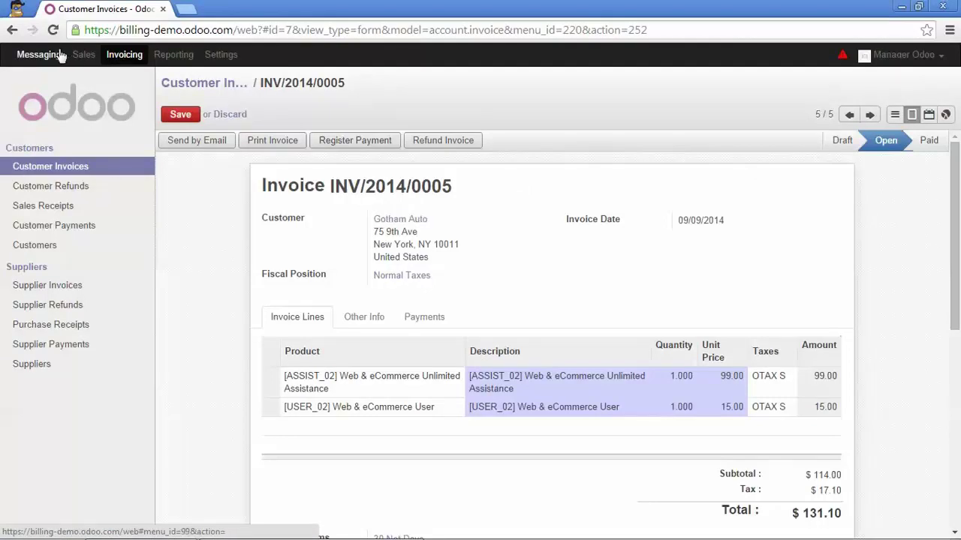
# - Open sales order SO003 for The Bio Food Channel from the Sales Orders list
pyautogui.click(83, 56)
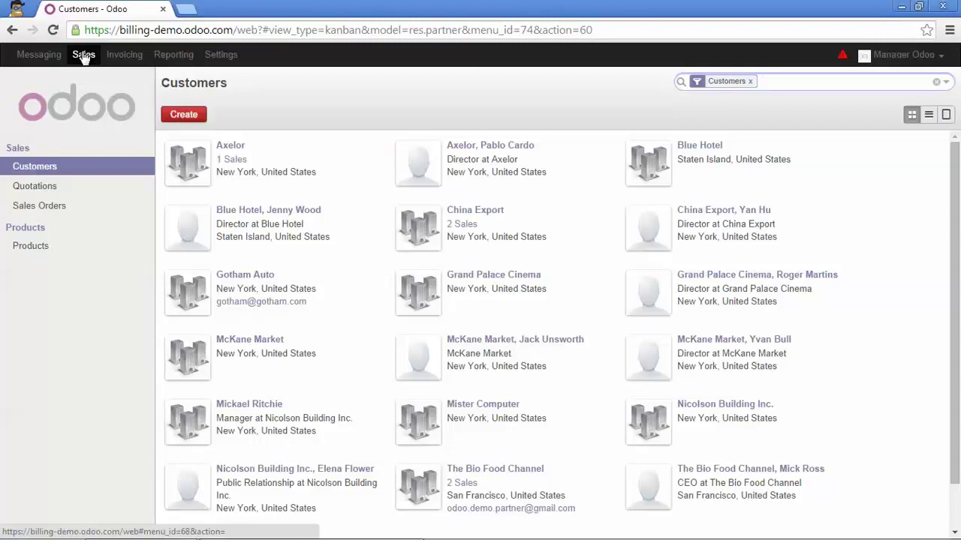
pyautogui.click(43, 207)
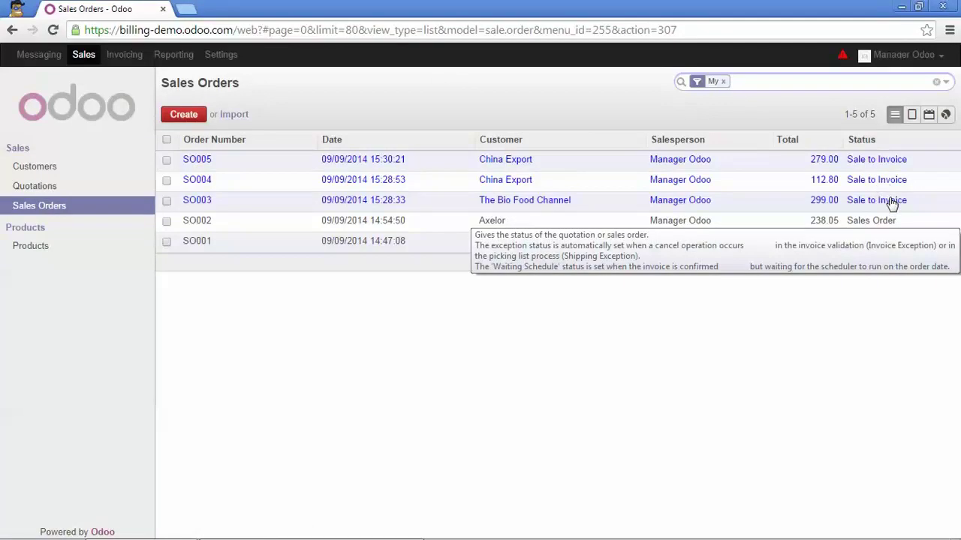
pyautogui.click(586, 207)
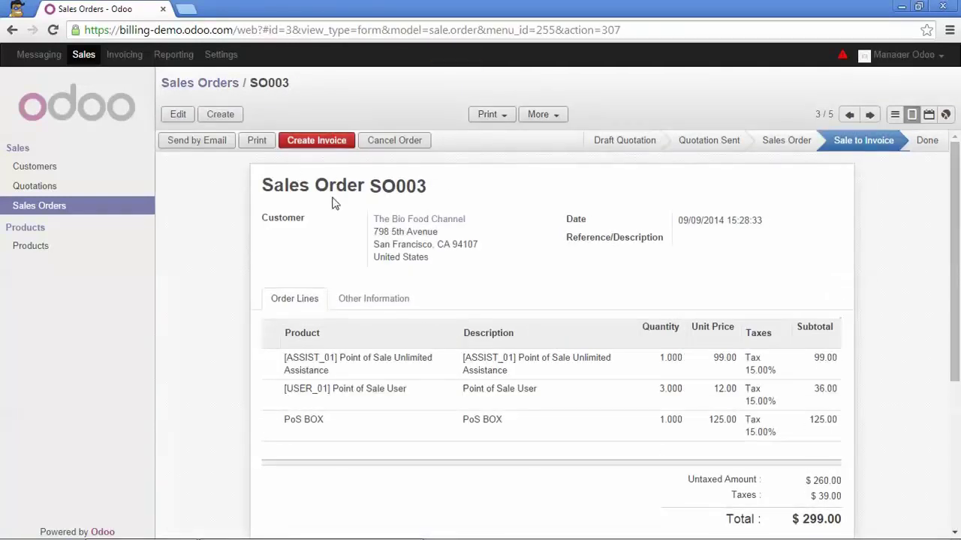
# - Invoice the whole of SO003, producing a $299.00 draft invoice with three lines
pyautogui.click(321, 144)
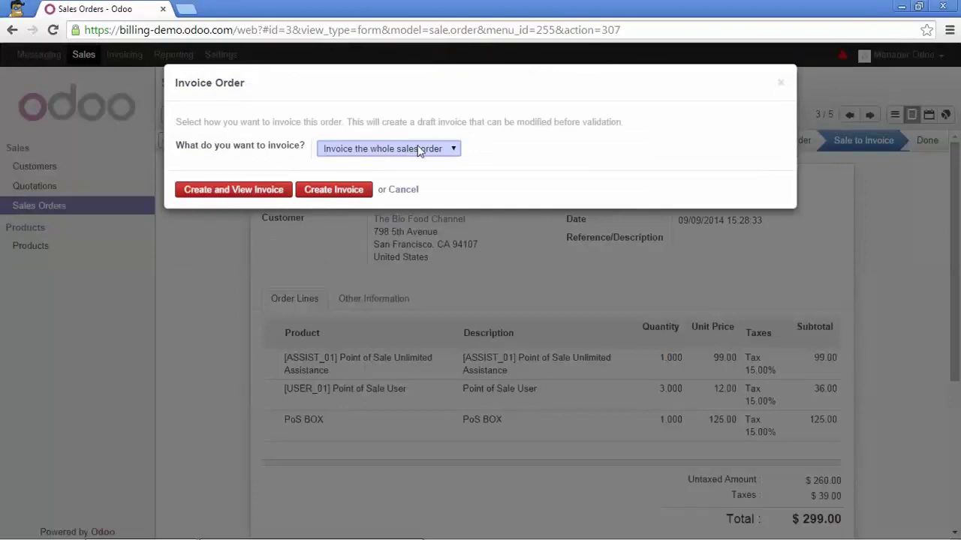
pyautogui.click(454, 149)
pyautogui.click(266, 194)
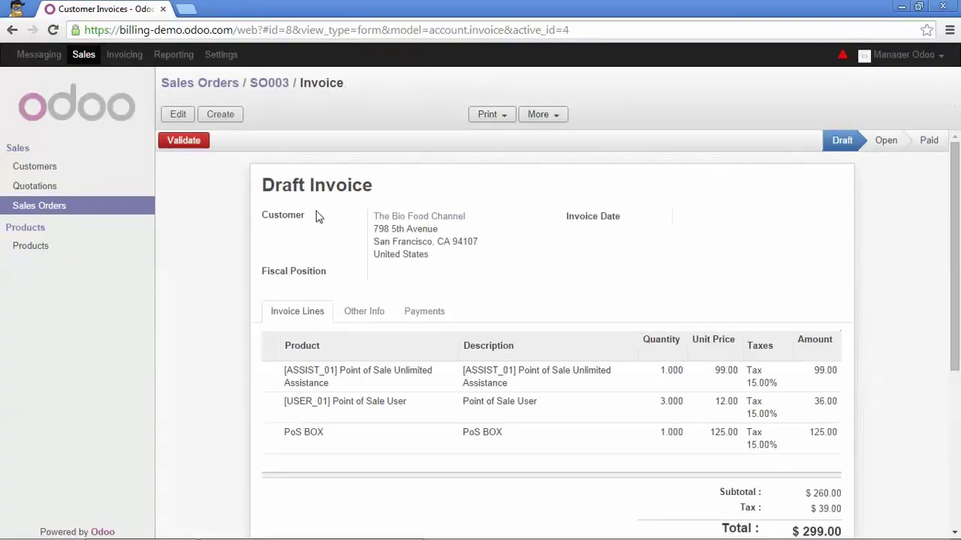
# - Validate SO003's invoice as INV/2014/0006, then open sales order SO004 for China Export
pyautogui.scroll(-3, 385, 308)
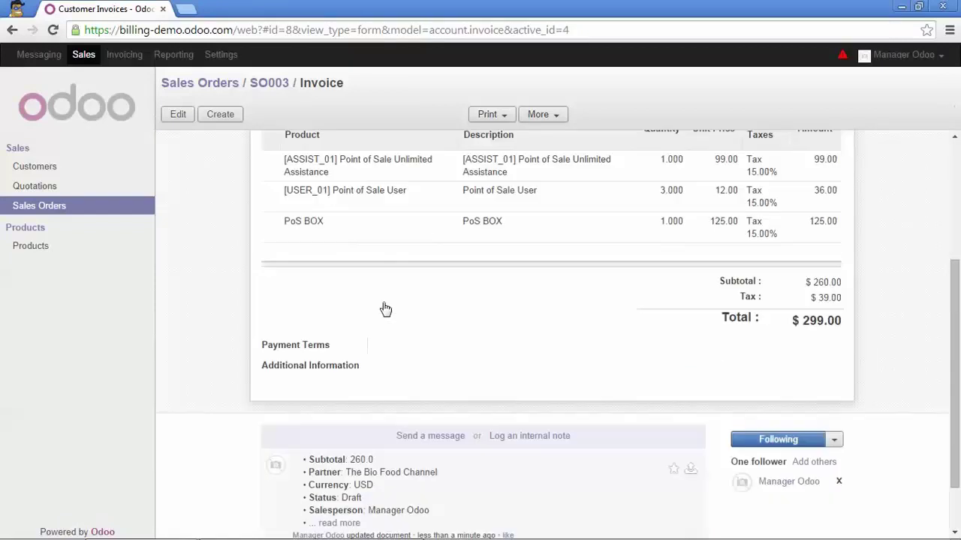
pyautogui.scroll(2, 386, 304)
pyautogui.scroll(1, 390, 289)
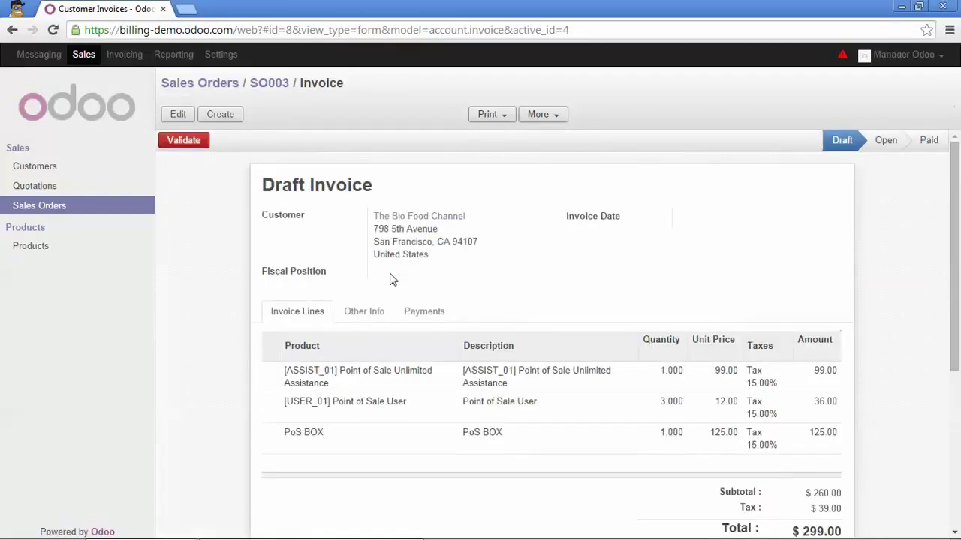
pyautogui.scroll(-1, 391, 273)
pyautogui.scroll(1, 391, 271)
pyautogui.click(198, 146)
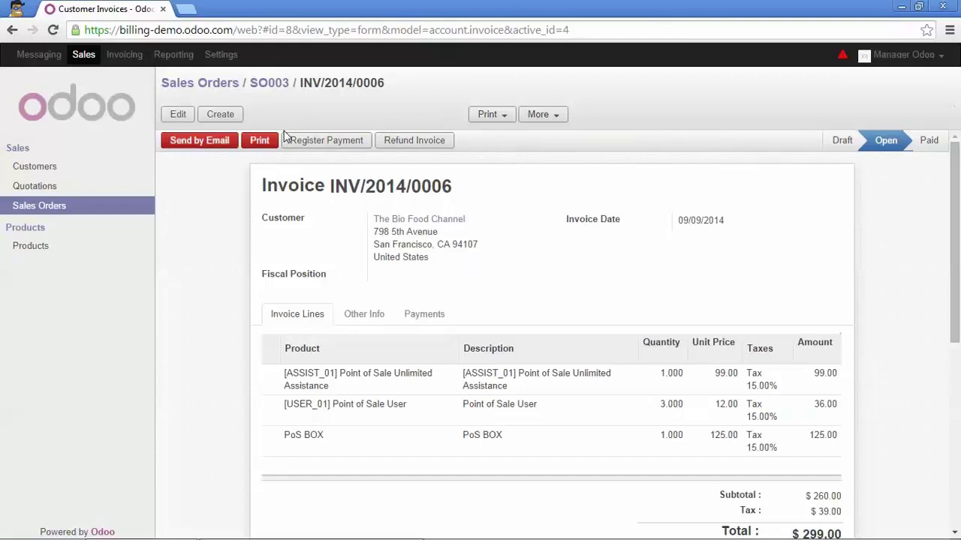
pyautogui.click(231, 85)
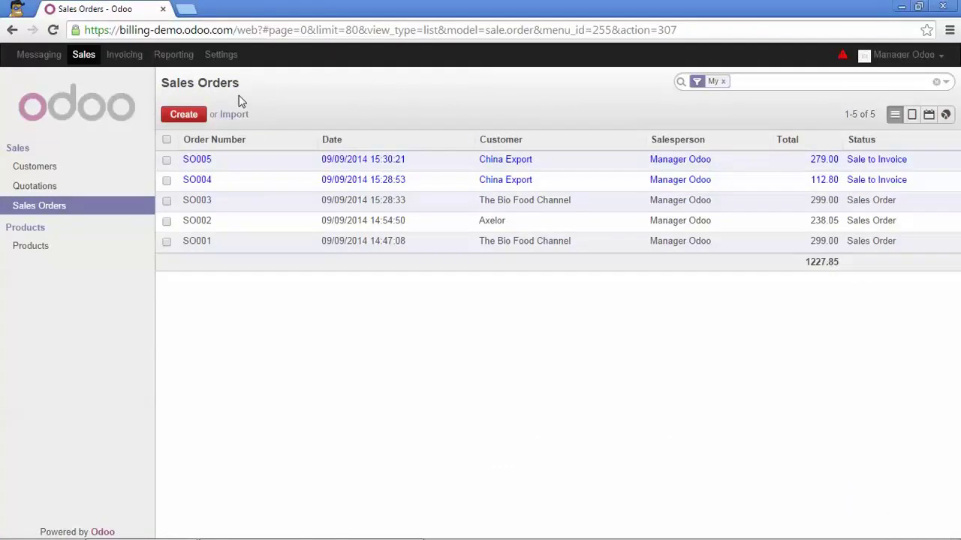
pyautogui.click(259, 187)
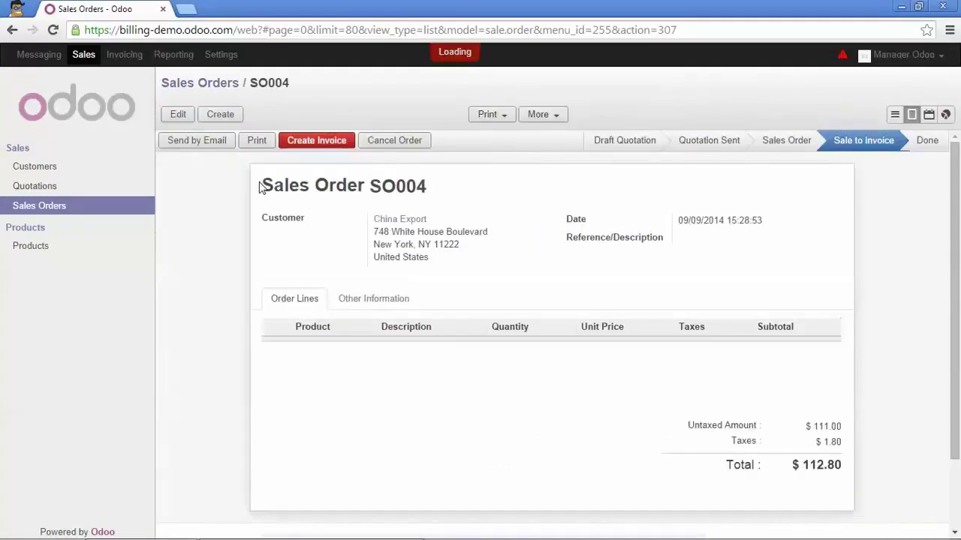
# - Start an SO004 invoice by Percentage with a 50% advance amount
pyautogui.click(316, 143)
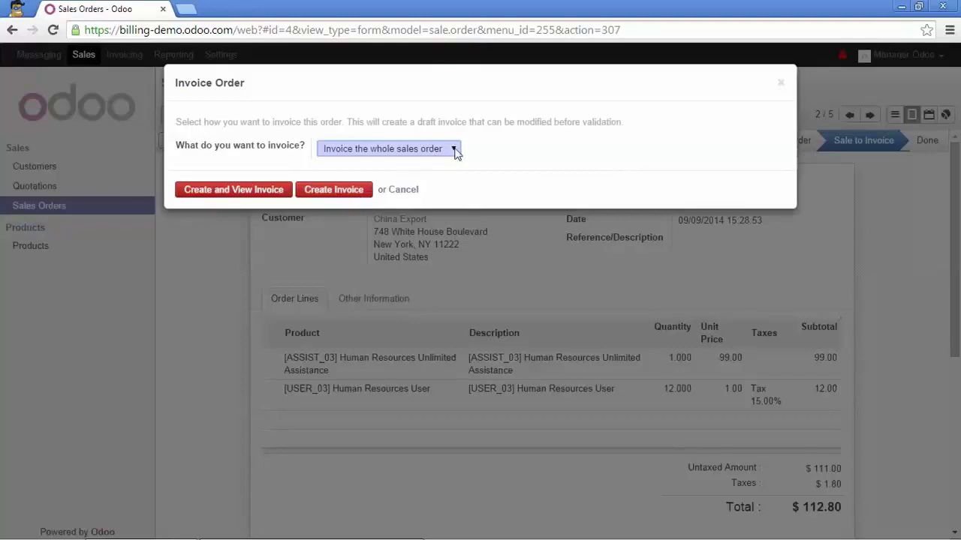
pyautogui.click(455, 149)
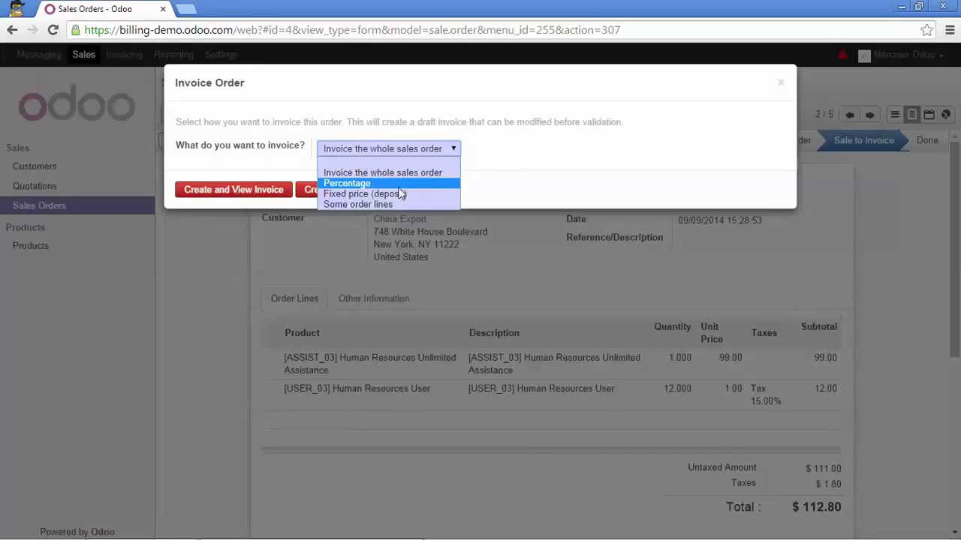
pyautogui.click(428, 182)
pyautogui.click(365, 171)
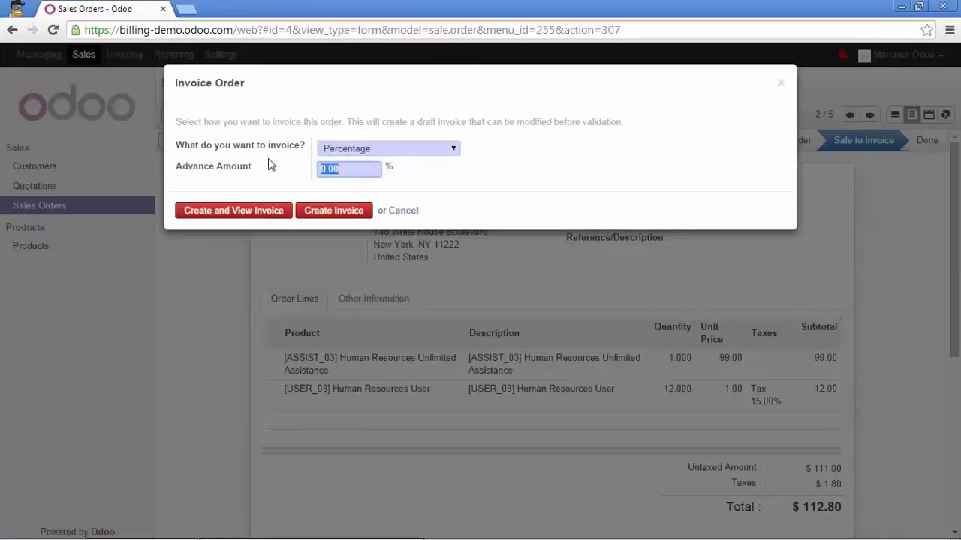
pyautogui.write('50')
pyautogui.click(454, 150)
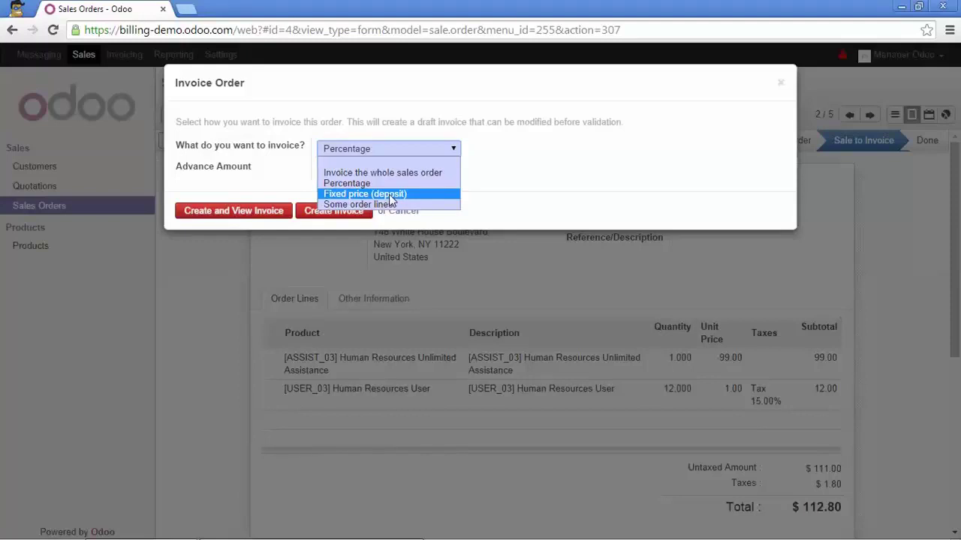
# - Switch to a Fixed price (deposit) invoice using a new Advance Payment product
pyautogui.click(391, 193)
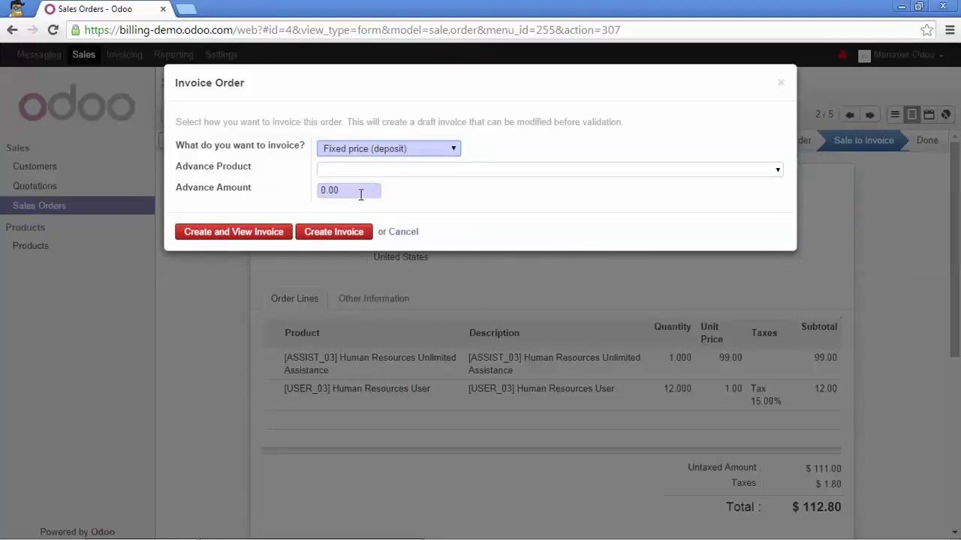
pyautogui.moveTo(361, 193); pyautogui.dragTo(314, 195)
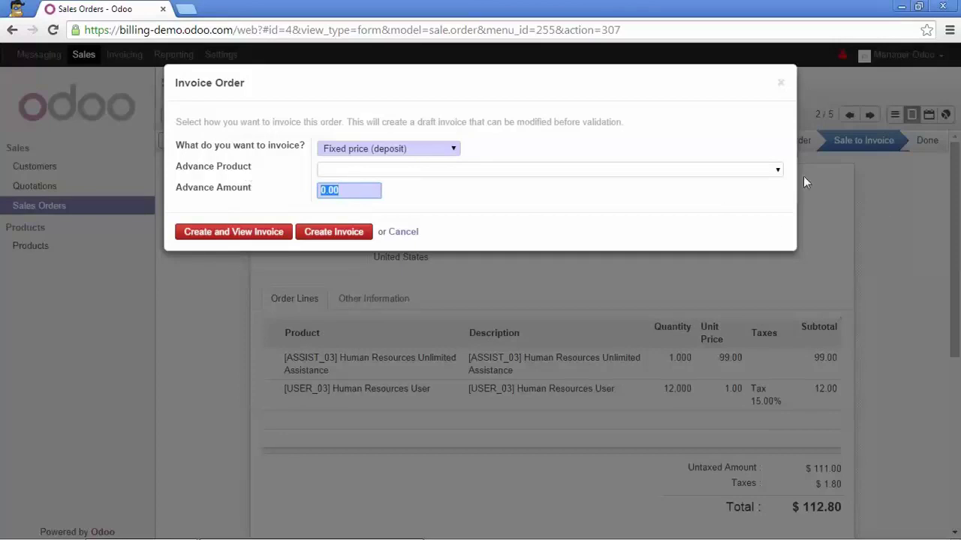
pyautogui.click(675, 170)
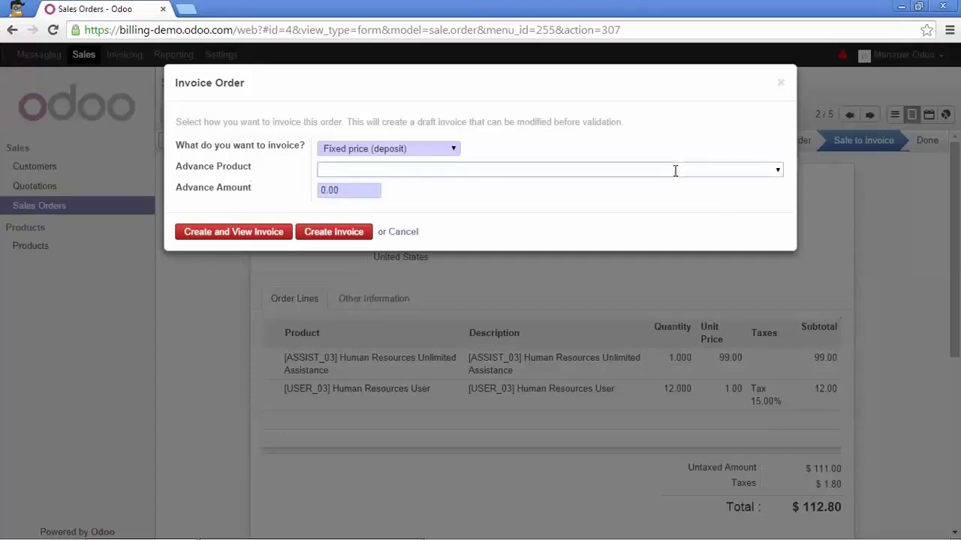
pyautogui.write('A')
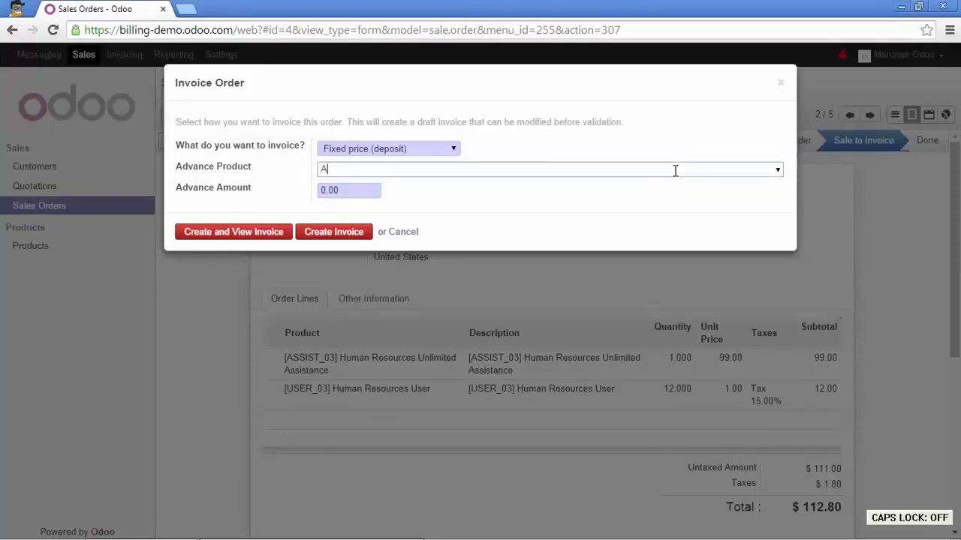
pyautogui.write('dvance Pa')
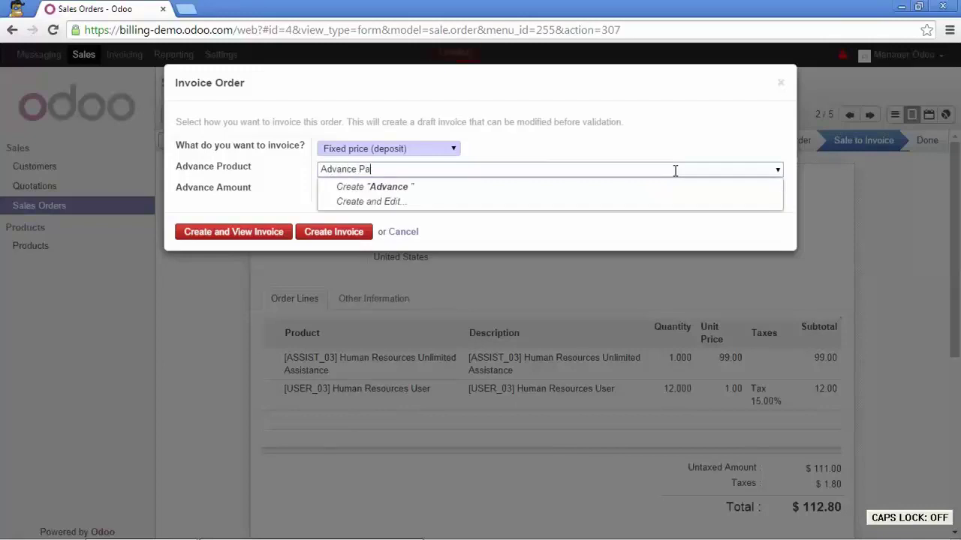
pyautogui.write('yment')
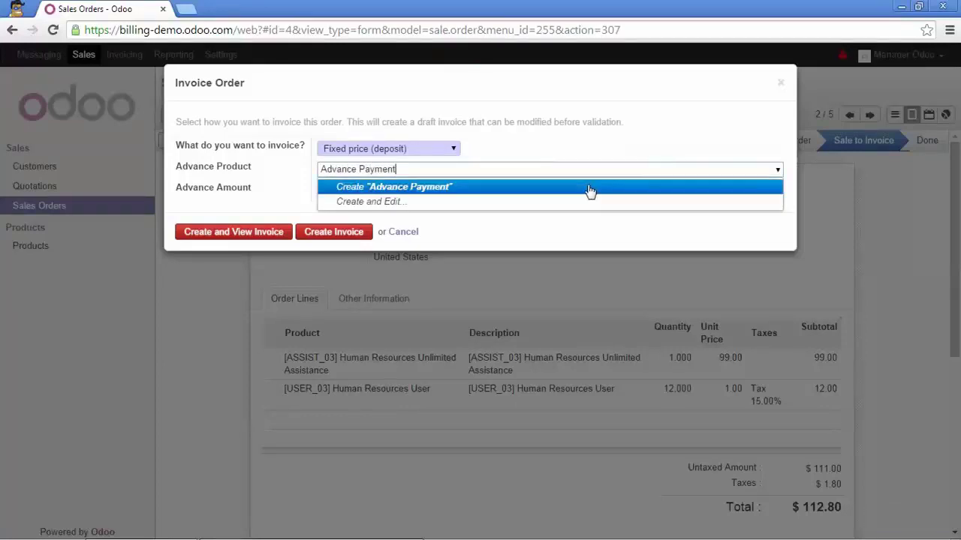
pyautogui.click(589, 188)
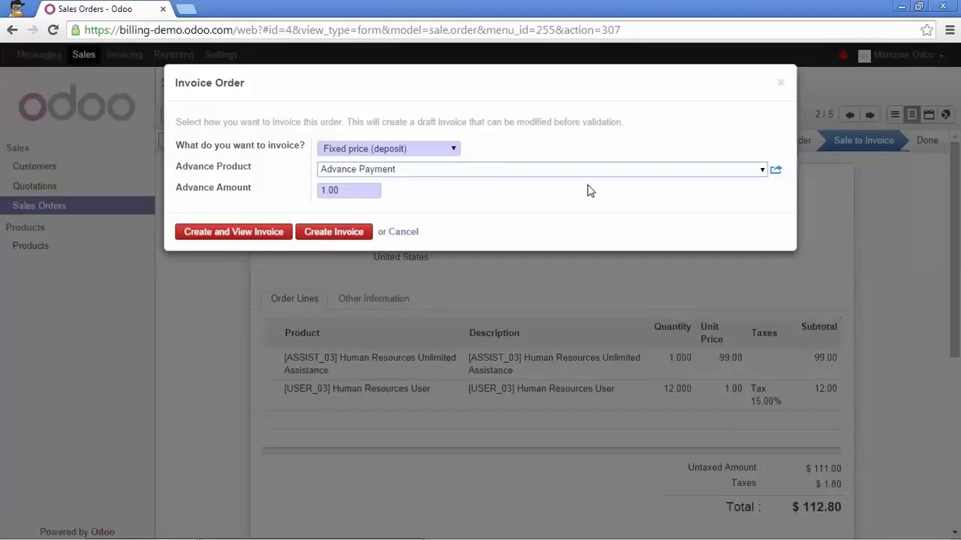
pyautogui.click(455, 150)
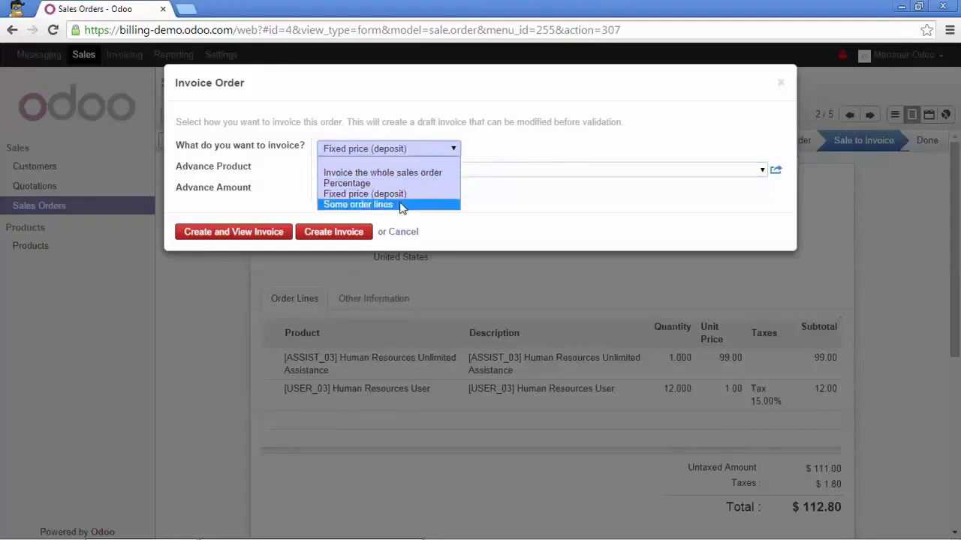
# - List SO004's two uninvoiced lines, tick the Human Resources Unlimited Assistance line, and return to SO004
pyautogui.click(342, 205)
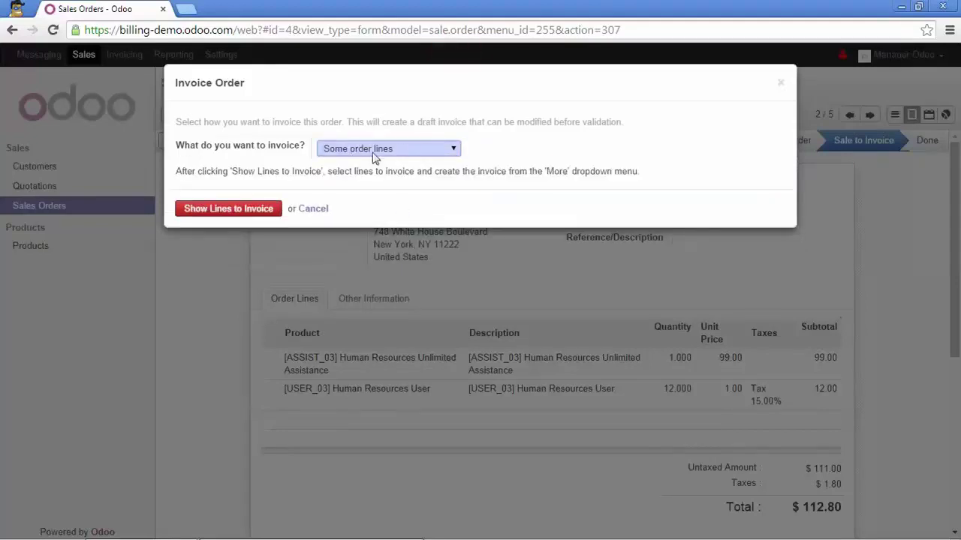
pyautogui.click(261, 207)
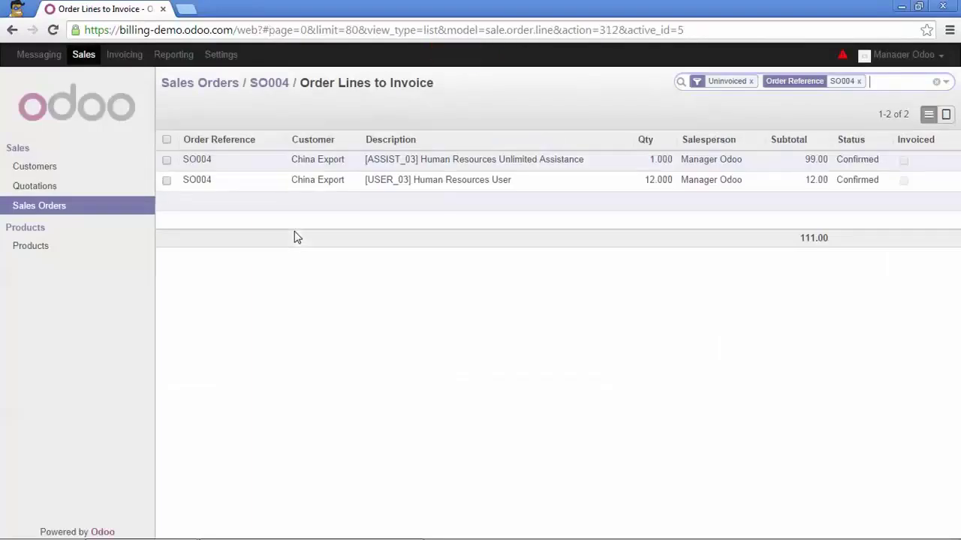
pyautogui.click(167, 161)
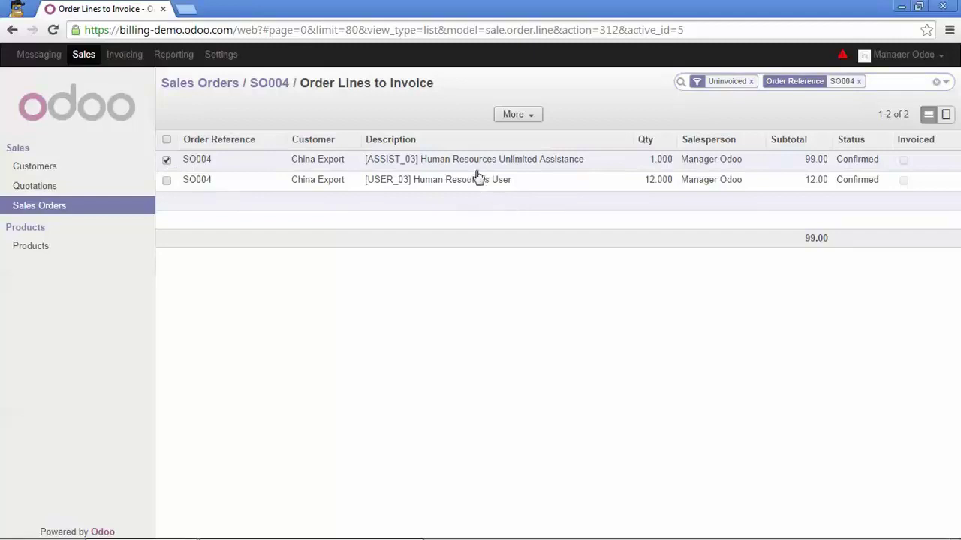
pyautogui.click(277, 83)
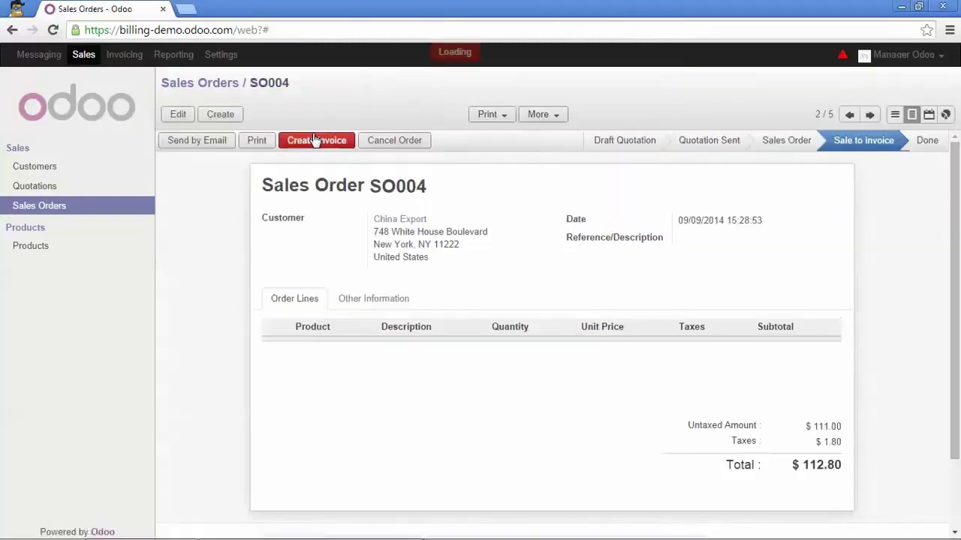
# - Create a 50% Percentage advance invoice for SO004 totalling $56.40
pyautogui.click(331, 143)
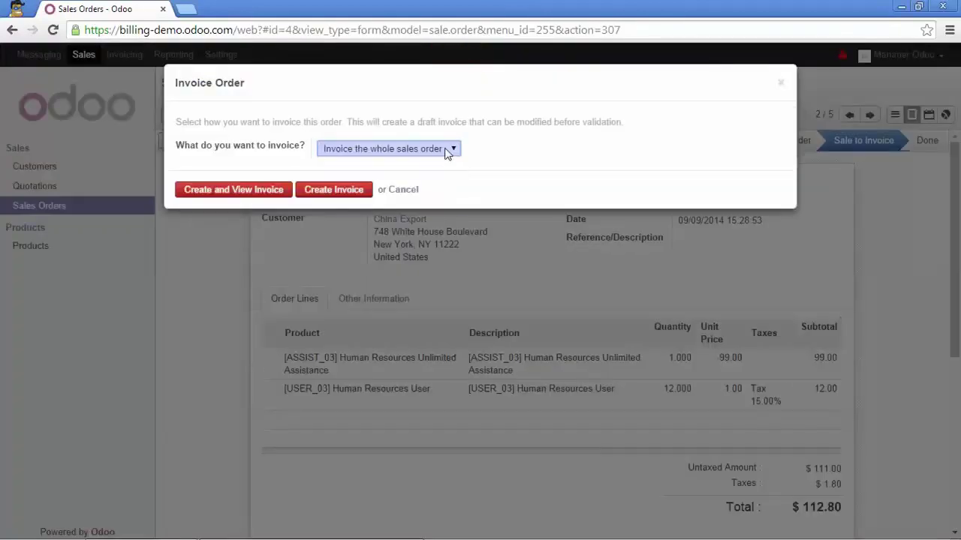
pyautogui.click(445, 148)
pyautogui.click(356, 182)
pyautogui.click(317, 169)
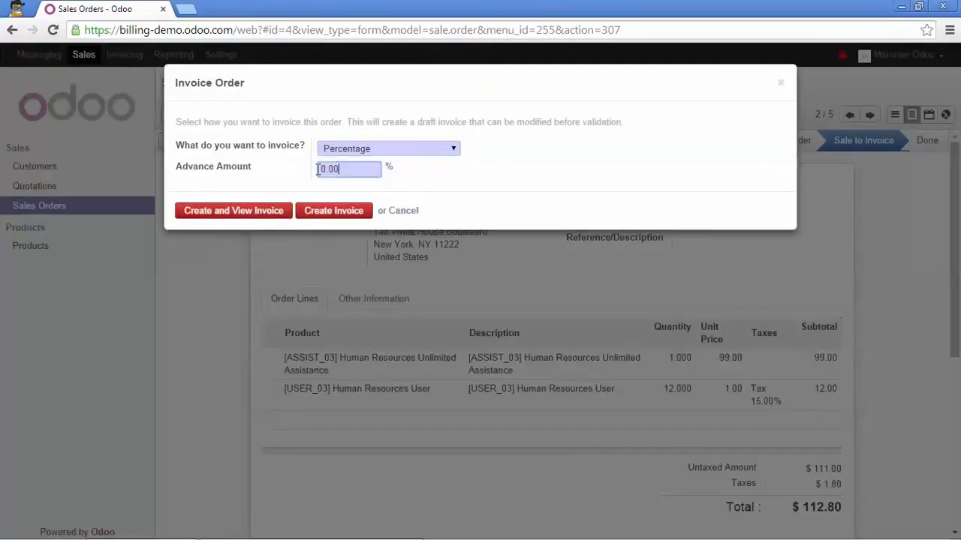
pyautogui.write('50')
pyautogui.click(258, 214)
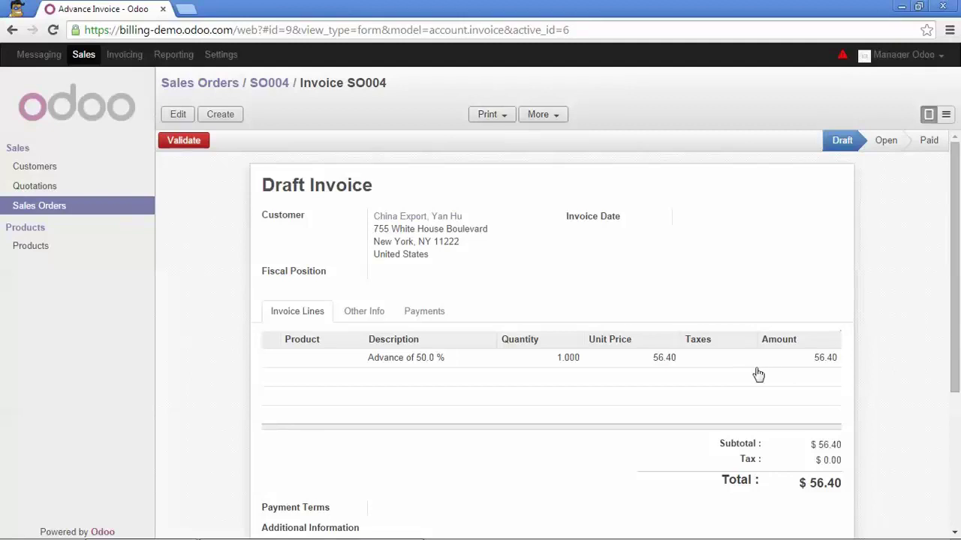
# - Create a whole-order SO004 invoice that deducts the 50.0 % advance, totalling $56.40
pyautogui.click(268, 84)
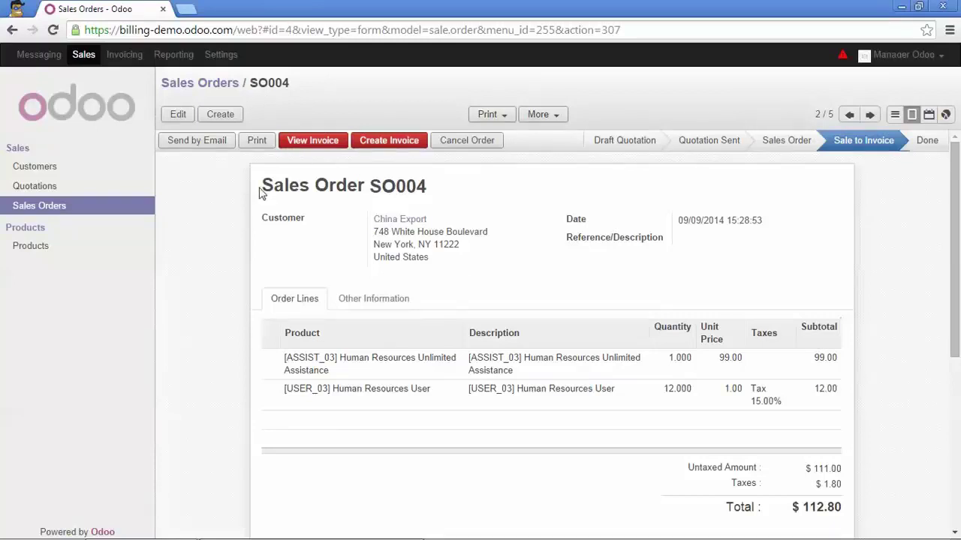
pyautogui.click(385, 144)
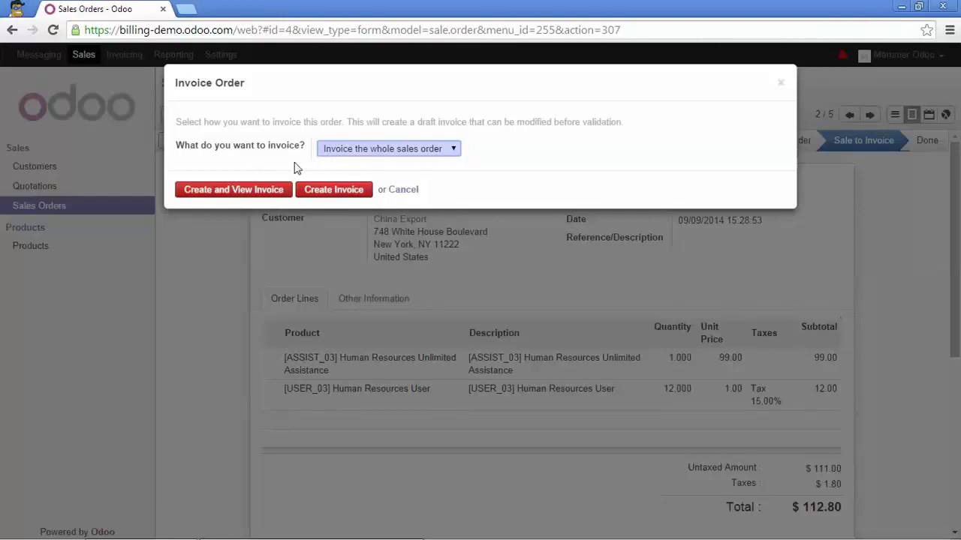
pyautogui.click(240, 196)
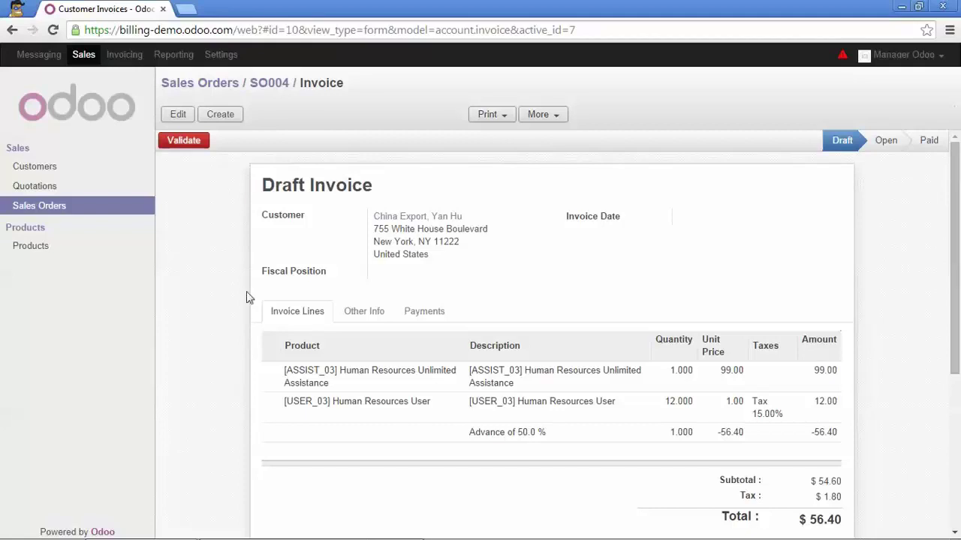
# - Validate SO004's final invoice as INV/2014/0007 and return to the Sales Orders list
pyautogui.scroll(-1, 246, 316)
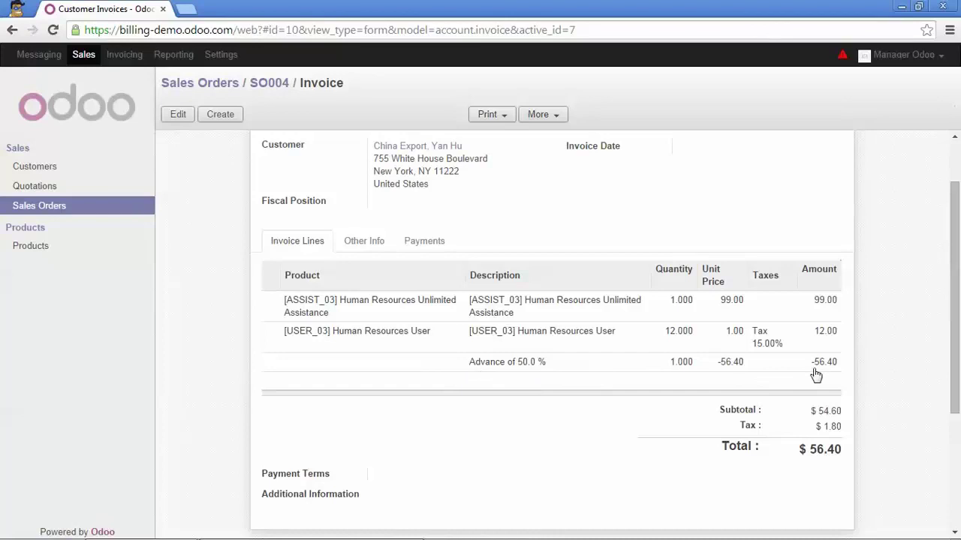
pyautogui.scroll(-2, 815, 375)
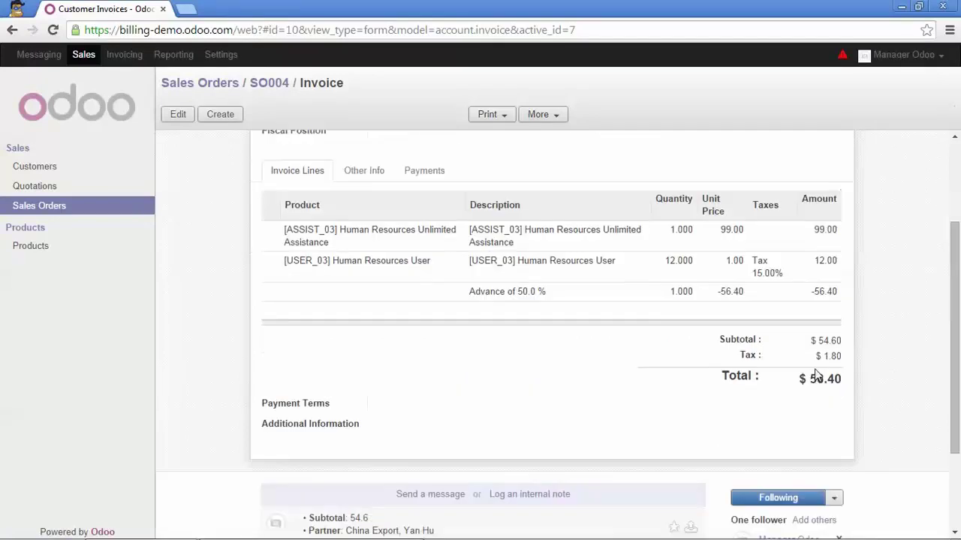
pyautogui.scroll(2, 816, 375)
pyautogui.scroll(1, 721, 273)
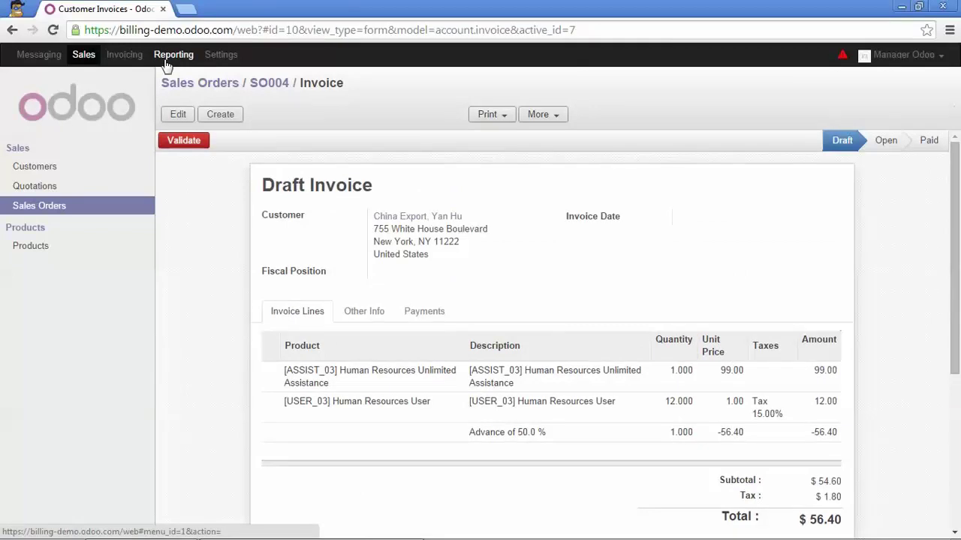
pyautogui.click(178, 144)
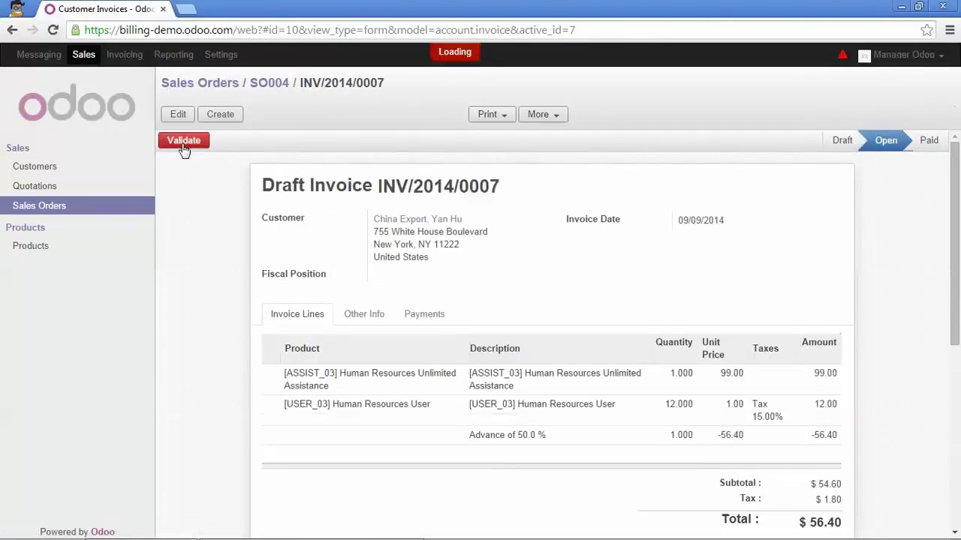
pyautogui.click(184, 87)
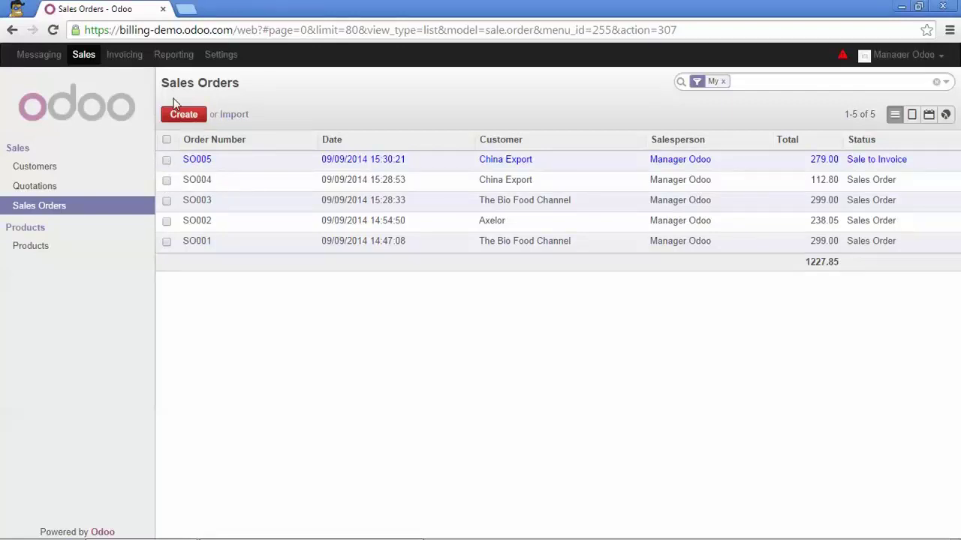
pyautogui.click(166, 140)
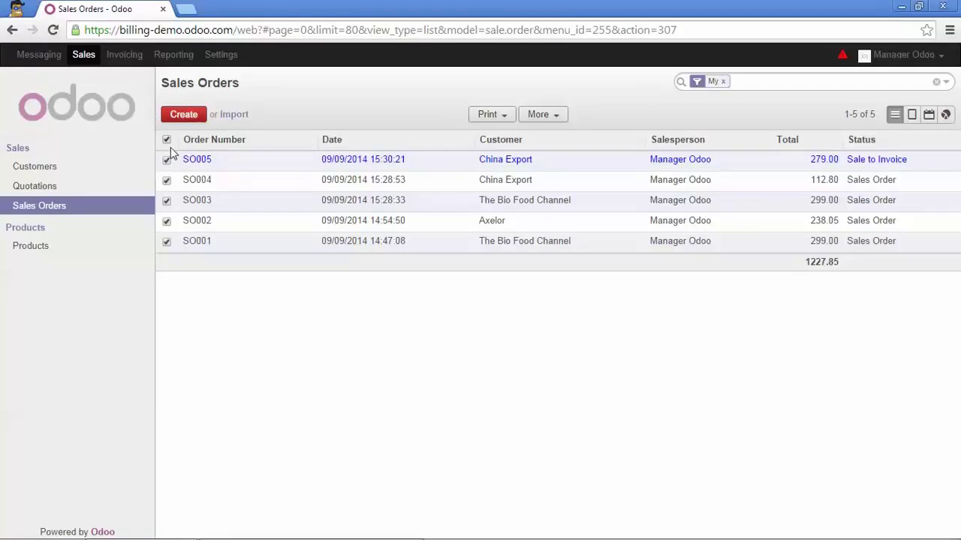
pyautogui.click(553, 118)
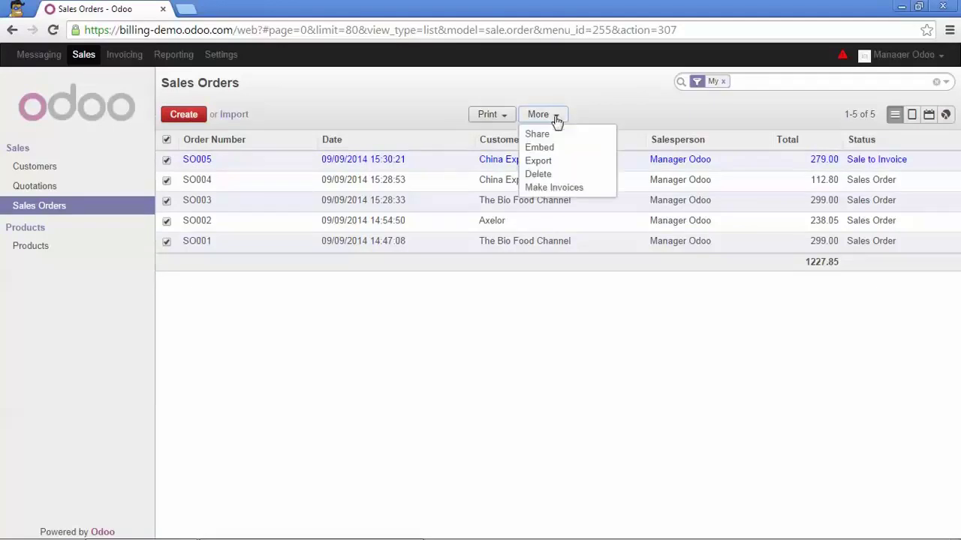
pyautogui.click(580, 189)
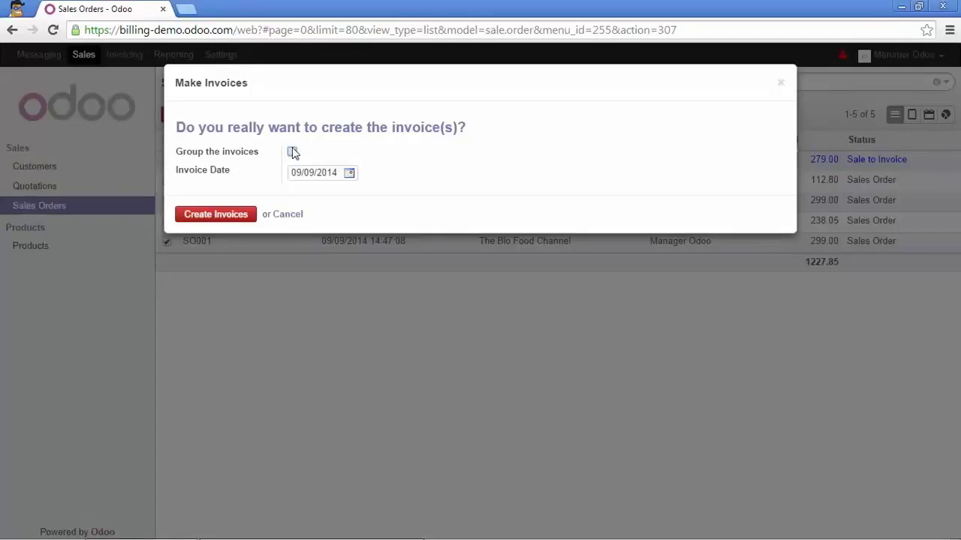
pyautogui.click(293, 152)
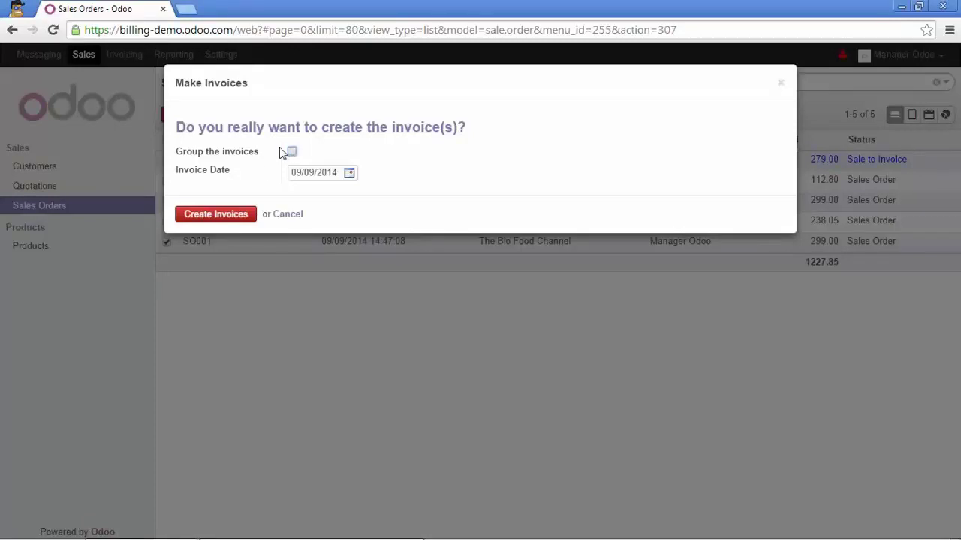
pyautogui.click(232, 217)
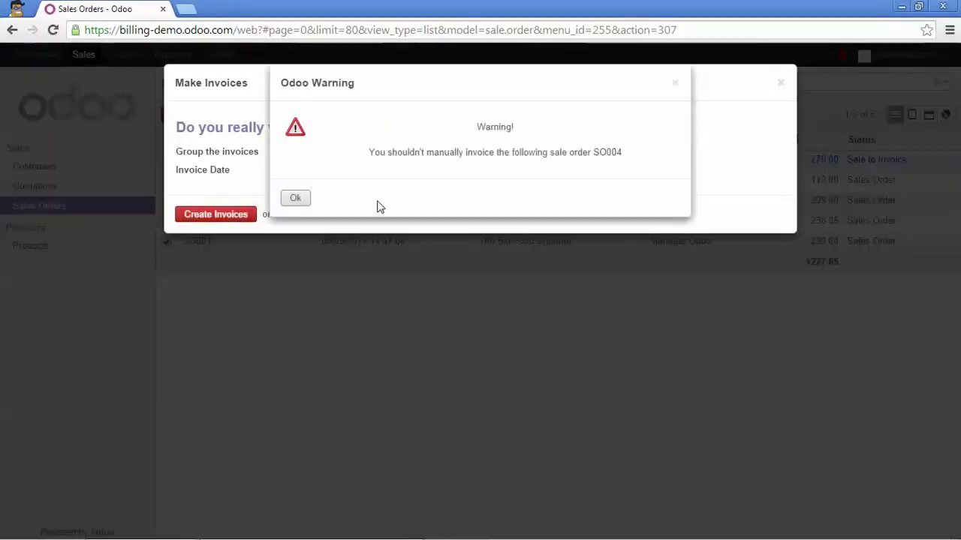
pyautogui.click(299, 198)
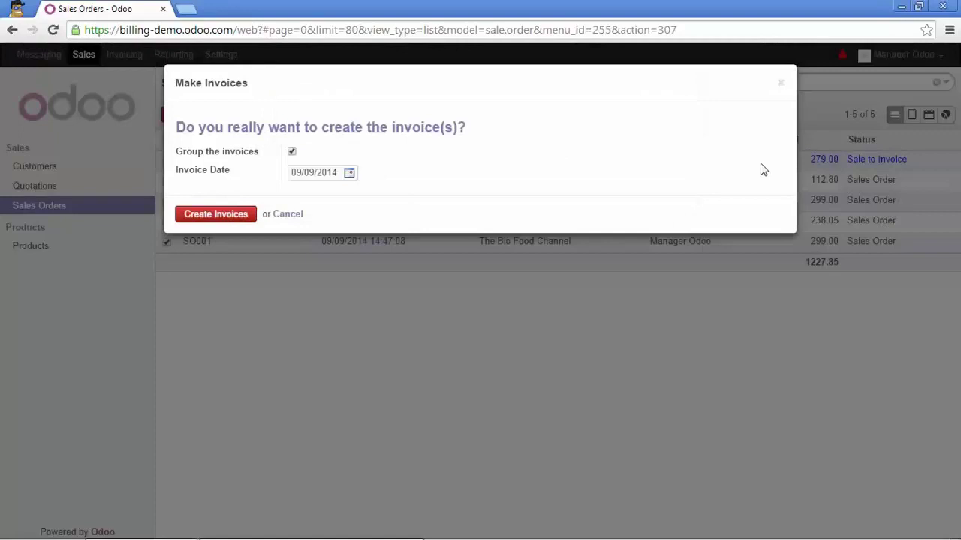
pyautogui.click(780, 82)
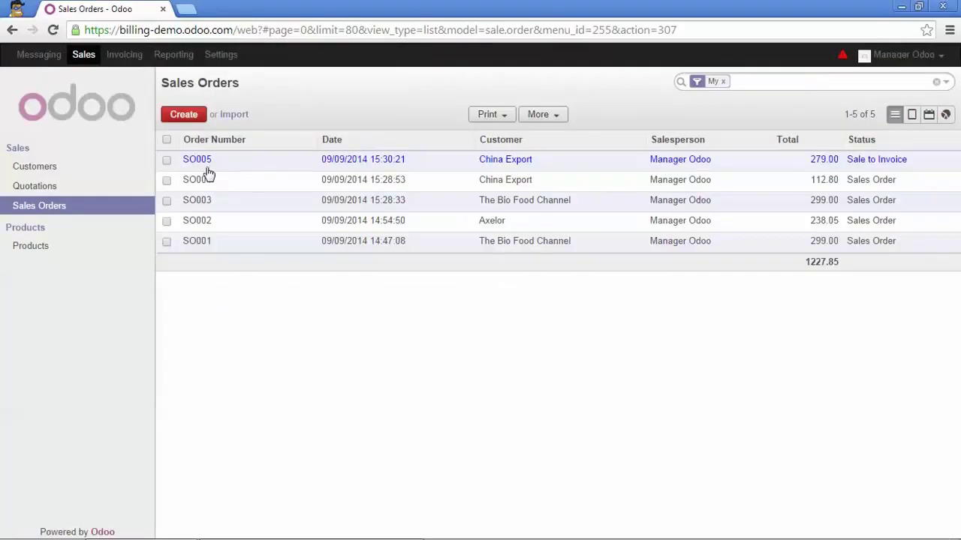